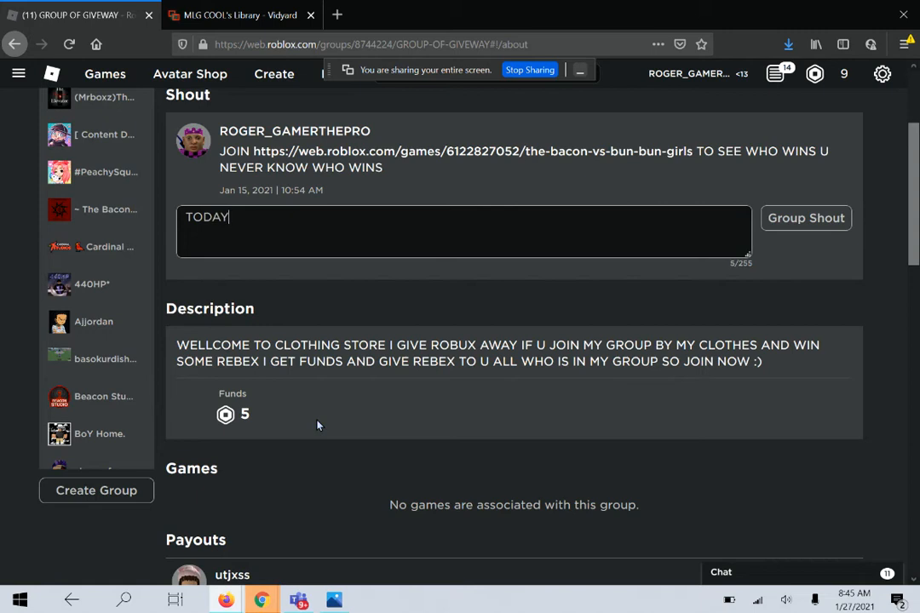
Draft the group shout "TODAY VIDEO IM GOING TO BE SHOWING U HOW TO MAKE UR SHIRT COSTUME :)" without posting it.
type("IDEO IM GOING TO B")
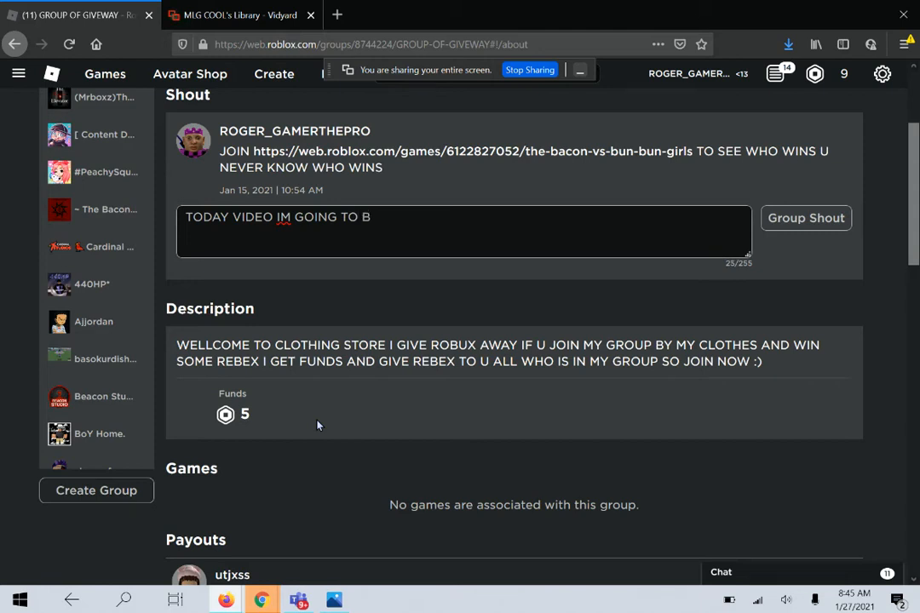
type("E SHOWING")
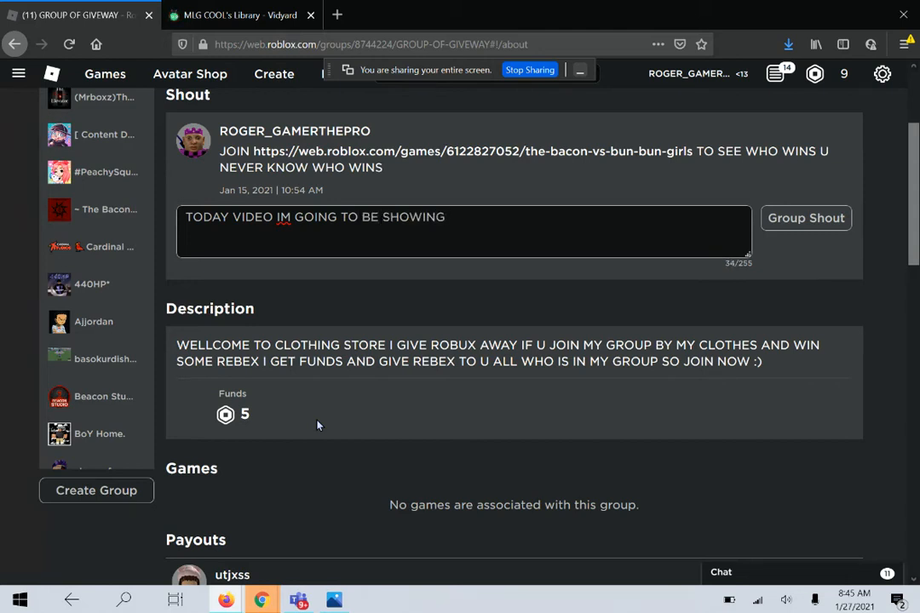
type(" U HAVE")
key("BackSpace")
key("BackSpace")
key("BackSpace")
type("SORRY")
key("BackSpace")
key("BackSpace")
key("BackSpace")
key("BackSpace")
key("BackSpace")
key("BackSpace")
key("BackSpace")
type("U HOW TO")
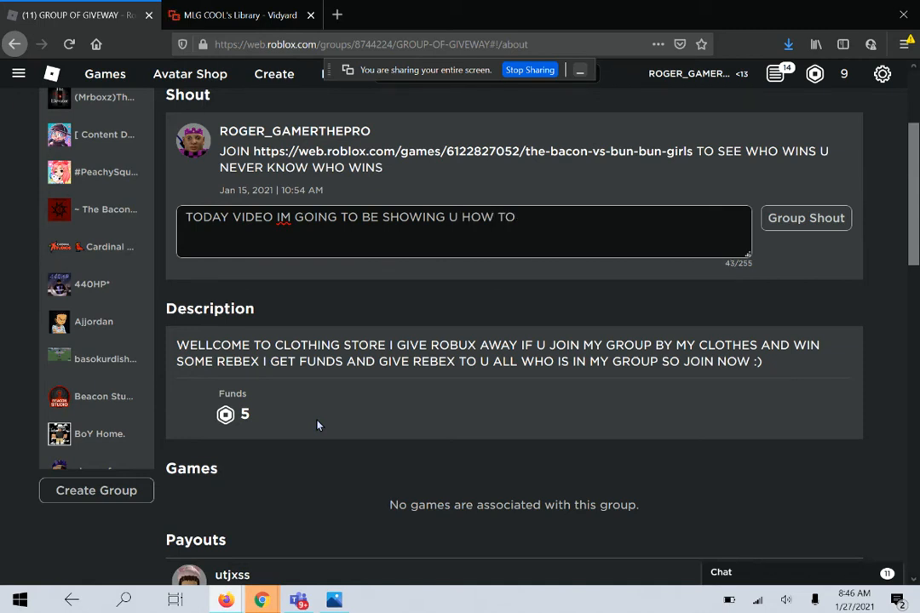
type(" MAKE UR SHIRT COS")
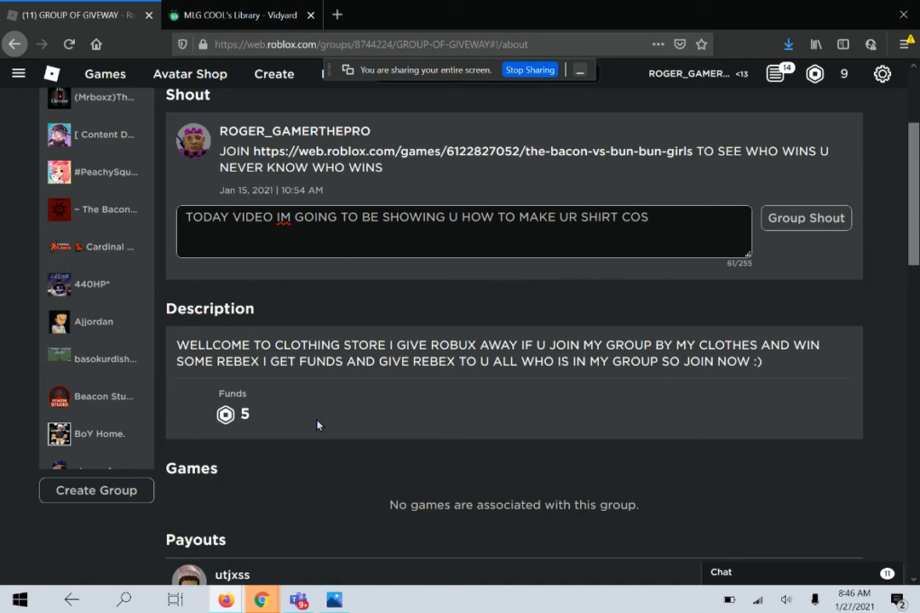
type("TUME :)")
Delete the whole drafted text about the shirt costume video from the group shout.
key("BackSpace")
key("BackSpace")
key("BackSpace")
key("BackSpace")
key("BackSpace")
key("BackSpace")
key("BackSpace")
key("BackSpace")
key("BackSpace")
key("BackSpace")
key("BackSpace")
key("BackSpace")
key("BackSpace")
key("BackSpace")
key("BackSpace")
key("BackSpace")
key("BackSpace")
key("BackSpace")
key("BackSpace")
key("BackSpace")
key("BackSpace")
key("BackSpace")
key("BackSpace")
key("BackSpace")
key("BackSpace")
key("BackSpace")
key("BackSpace")
key("BackSpace")
key("BackSpace")
key("BackSpace")
key("BackSpace")
key("BackSpace")
key("BackSpace")
key("BackSpace")
key("BackSpace")
key("BackSpace")
key("BackSpace")
key("BackSpace")
key("BackSpace")
key("BackSpace")
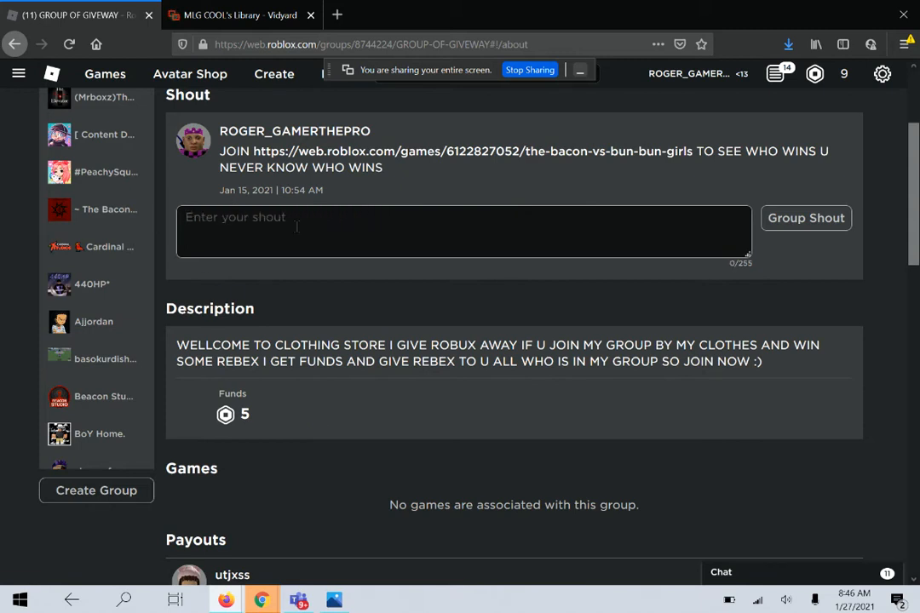
View the shout author's profile, open the purple checkered shirt they are wearing, and examine its title and creator.
left_click(192, 141)
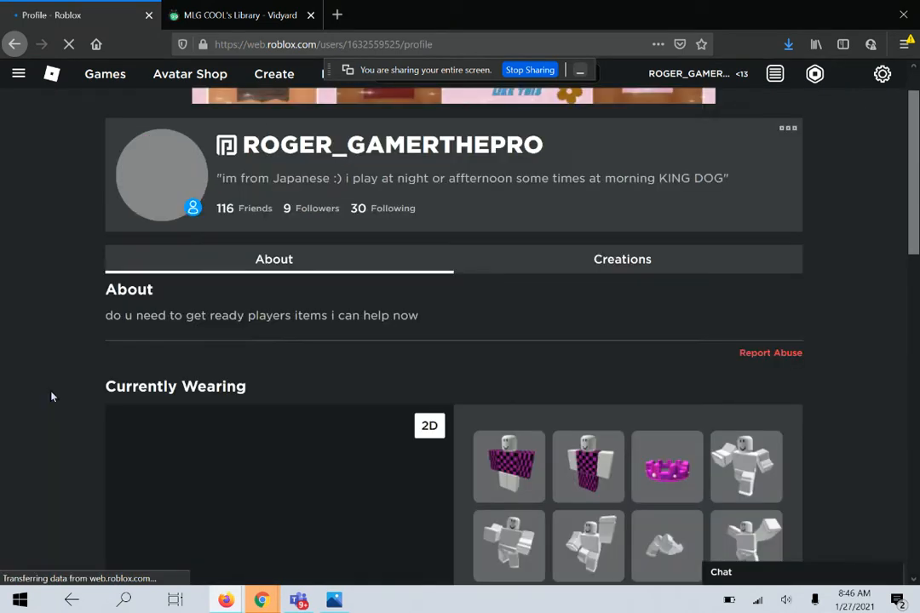
scroll(230, 426, "down", 2)
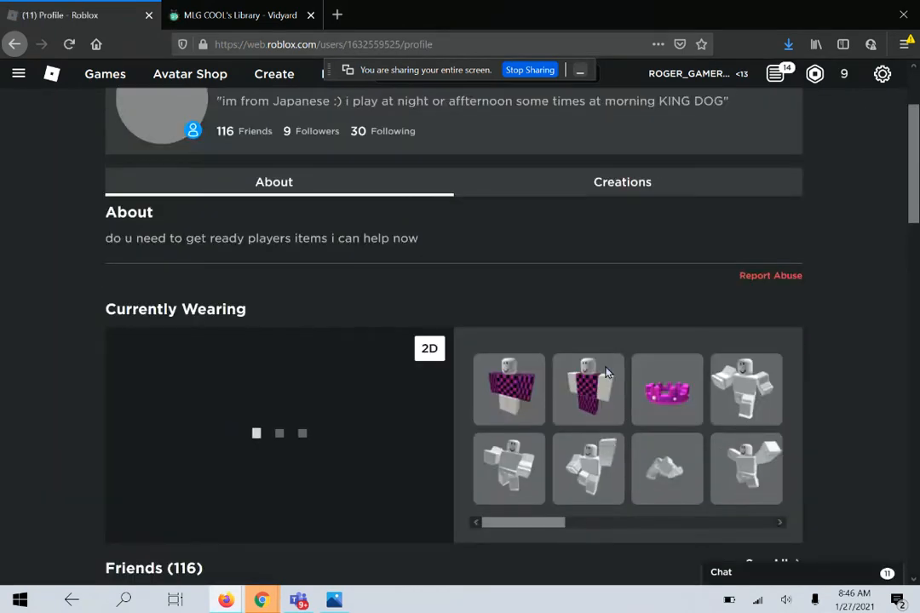
left_click(502, 402)
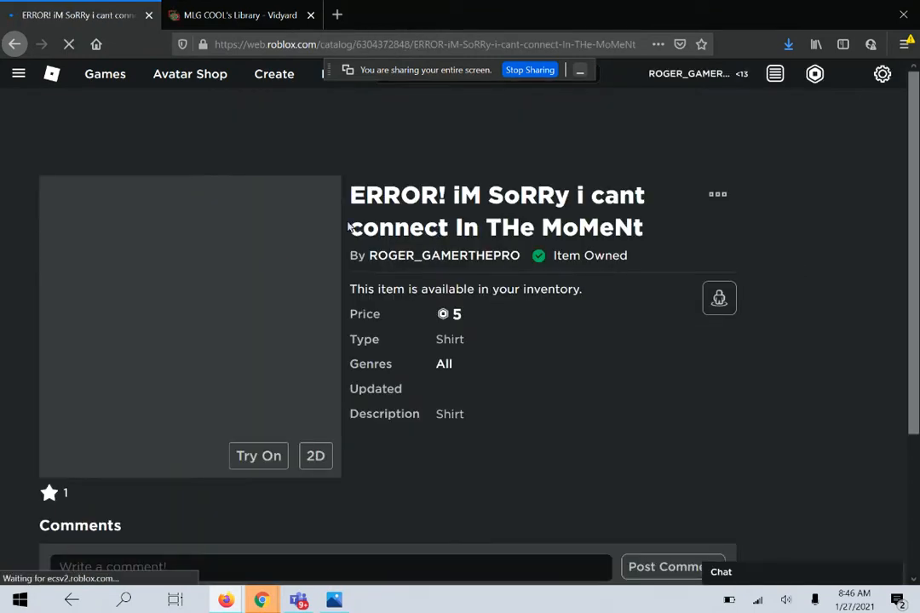
left_click_drag(351, 195, 653, 289)
left_click(653, 289)
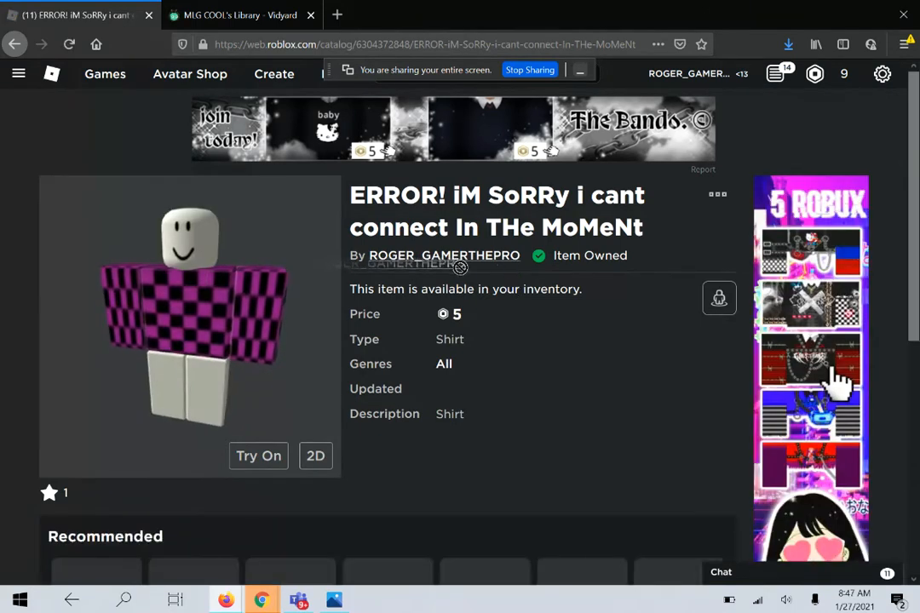
left_click_drag(521, 256, 366, 258)
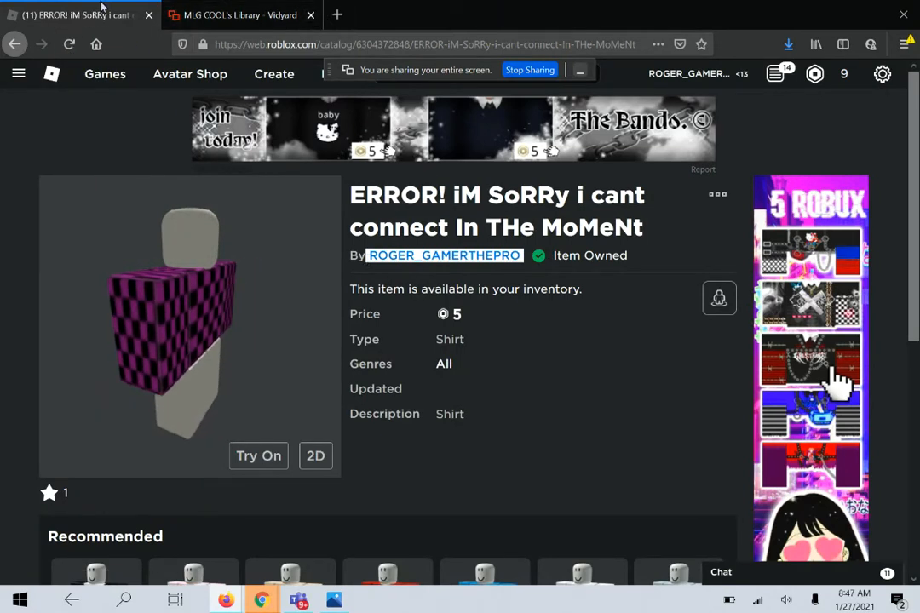
Return to the GROUP OF GIVEWAY page from the browsing history.
left_click(11, 40)
right_click(13, 44)
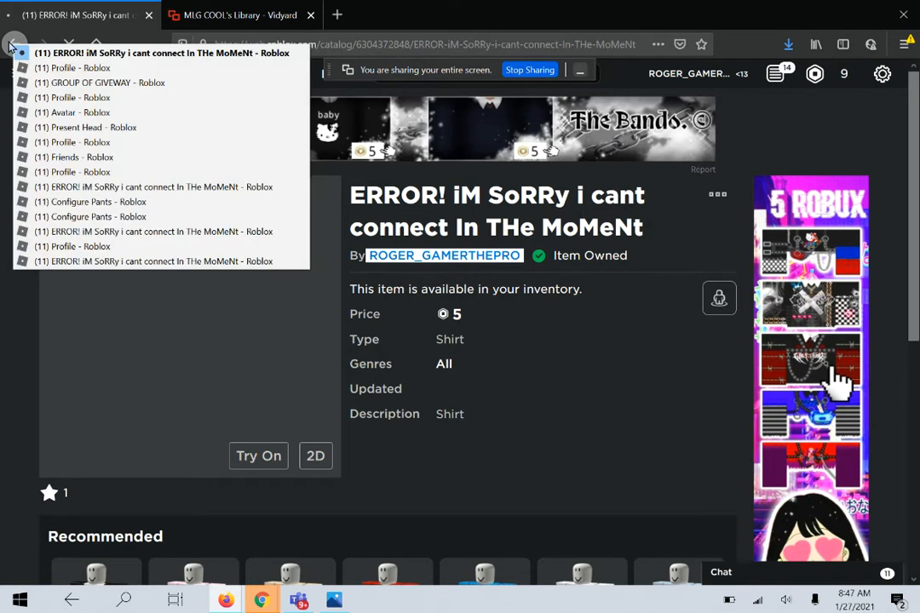
left_click(64, 97)
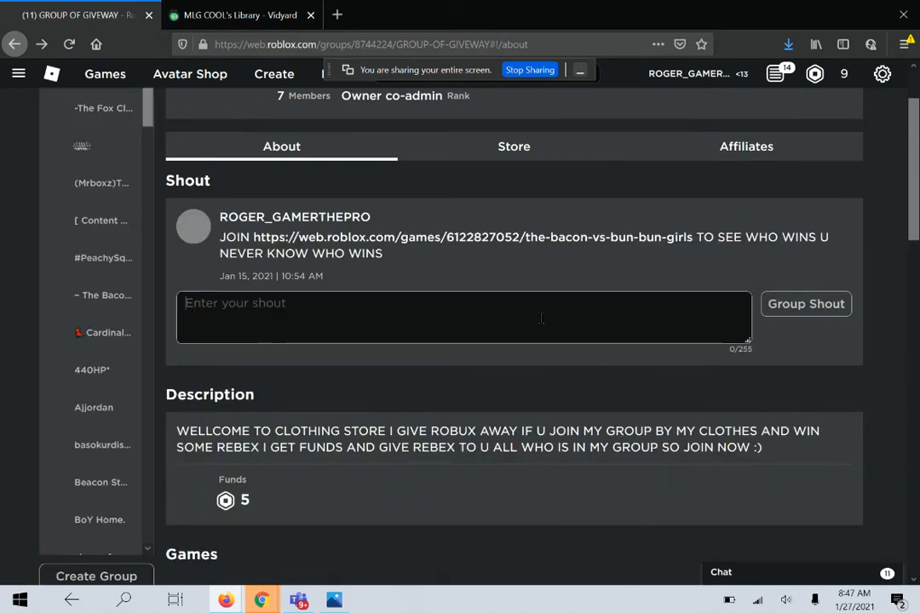
Draft the group shout "FOLLOW MY STEPS GO TO PHOTOPEA.COM" without posting it.
type("FOLLW")
key("BackSpace")
type("OW MY")
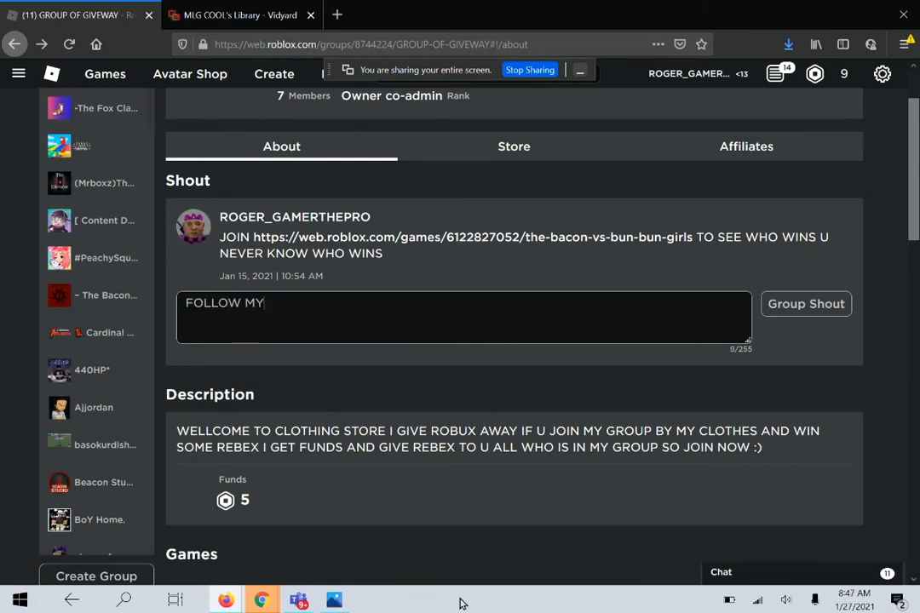
type(" STEPS")
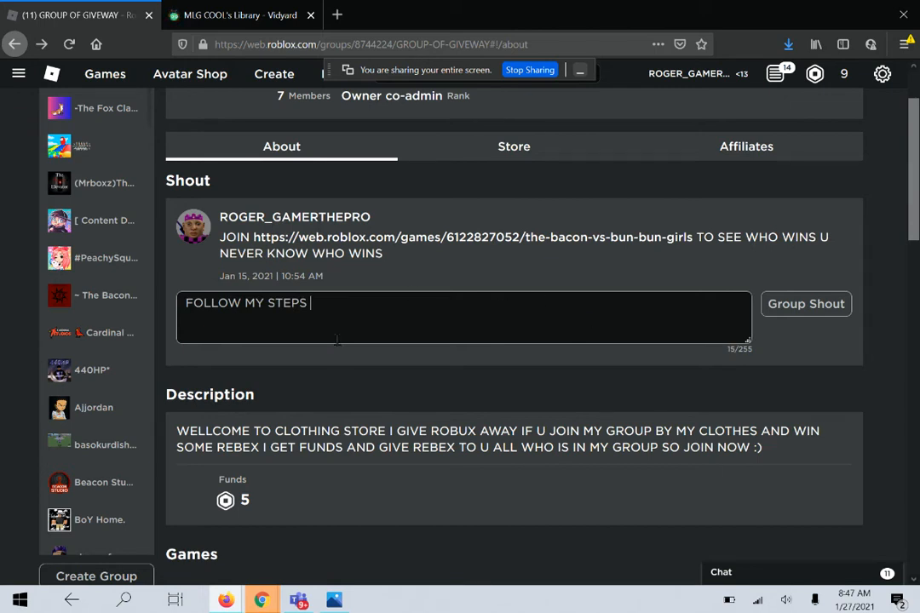
type(" GO TO")
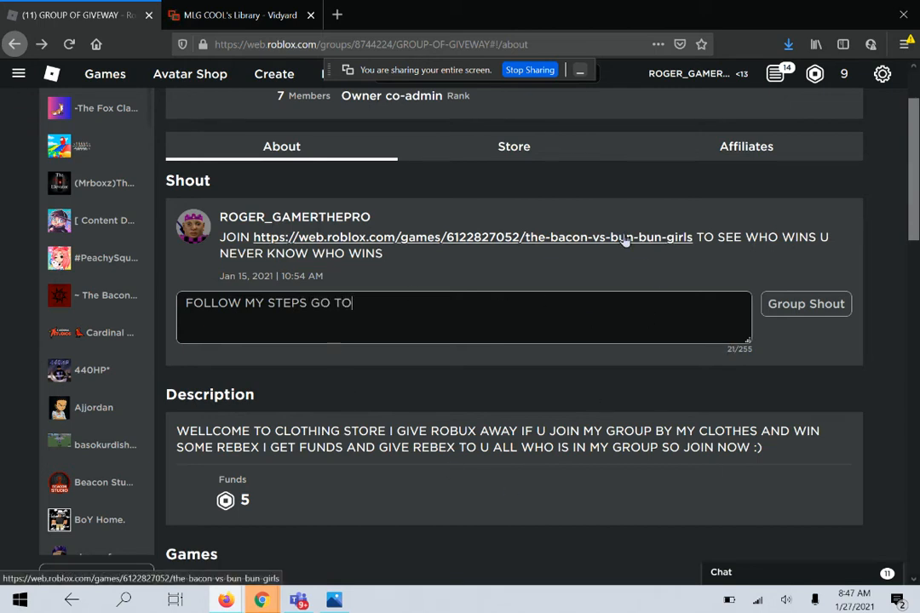
type(" PHOTOP")
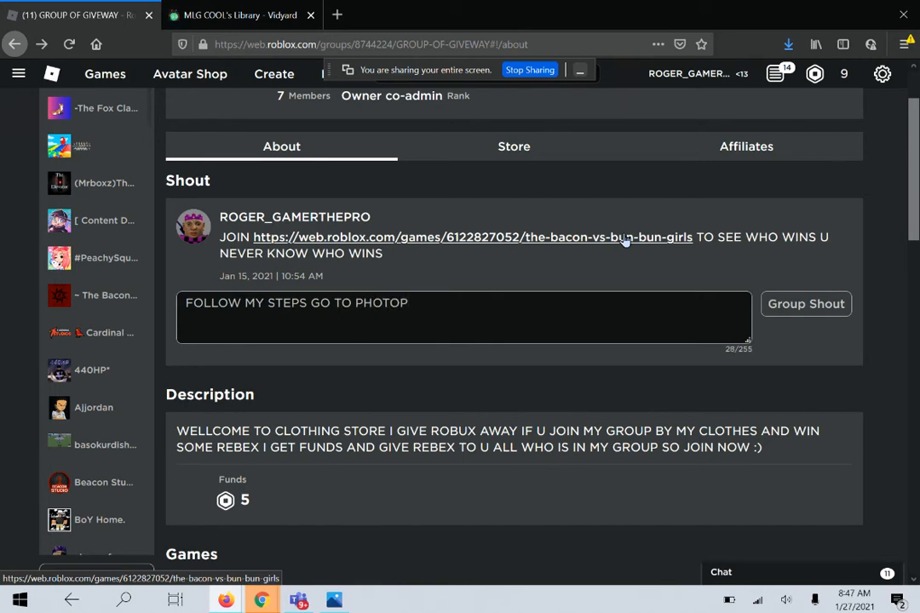
type("EA.COM")
Delete the drafted Photopea instruction from the group shout.
key("BackSpace")
key("BackSpace")
key("BackSpace")
key("BackSpace")
key("BackSpace")
key("BackSpace")
key("BackSpace")
key("BackSpace")
key("BackSpace")
key("BackSpace")
key("BackSpace")
key("BackSpace")
key("BackSpace")
key("BackSpace")
key("BackSpace")
key("BackSpace")
key("BackSpace")
key("BackSpace")
key("BackSpace")
key("BackSpace")
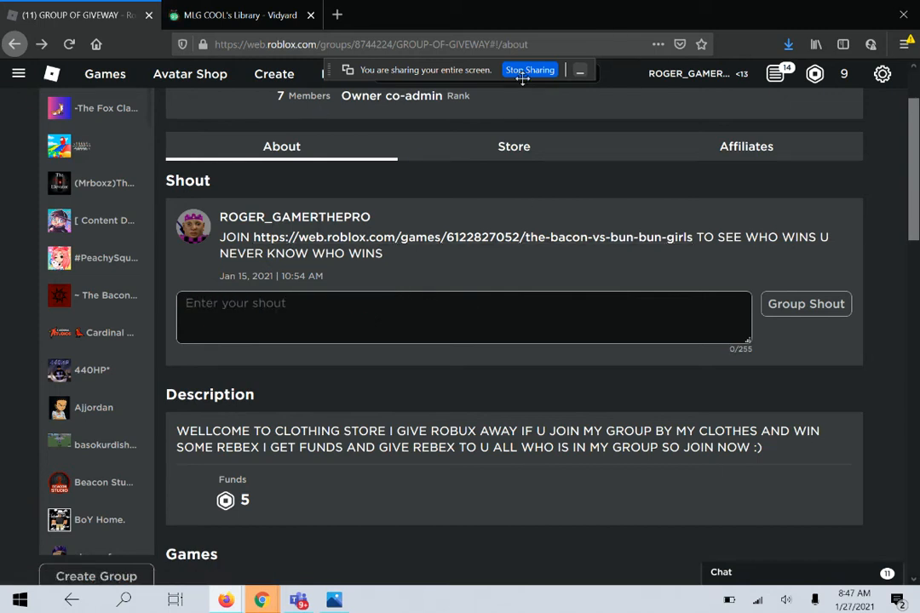
Open the Photopea online photo editor at photopea.com in a new browser tab.
left_click(338, 17)
left_click(329, 44)
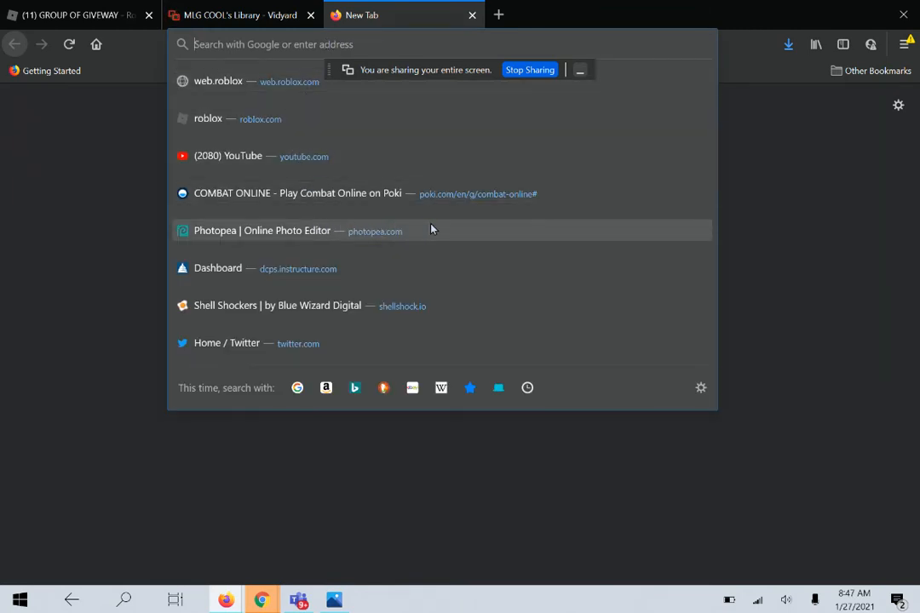
type("PHOT")
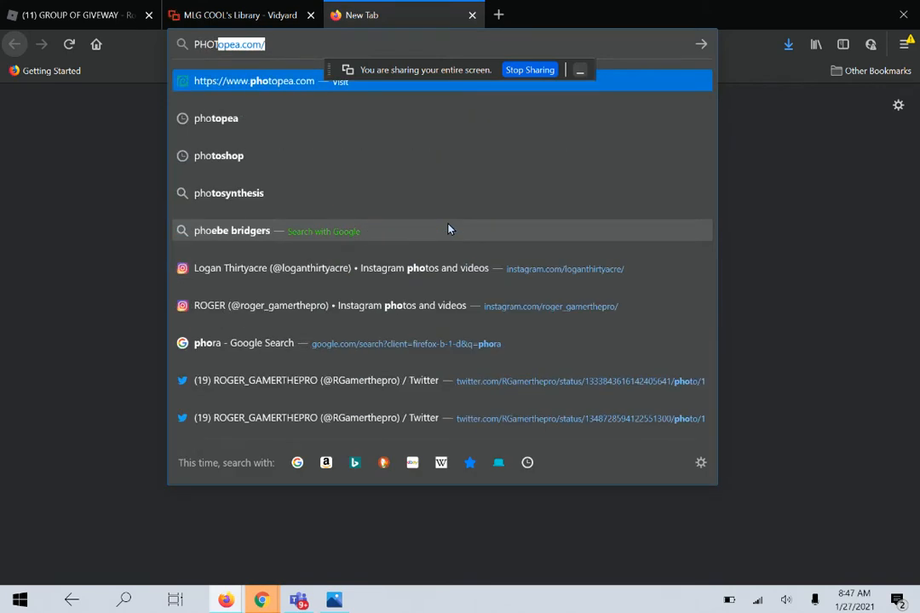
type("OPEA.COM")
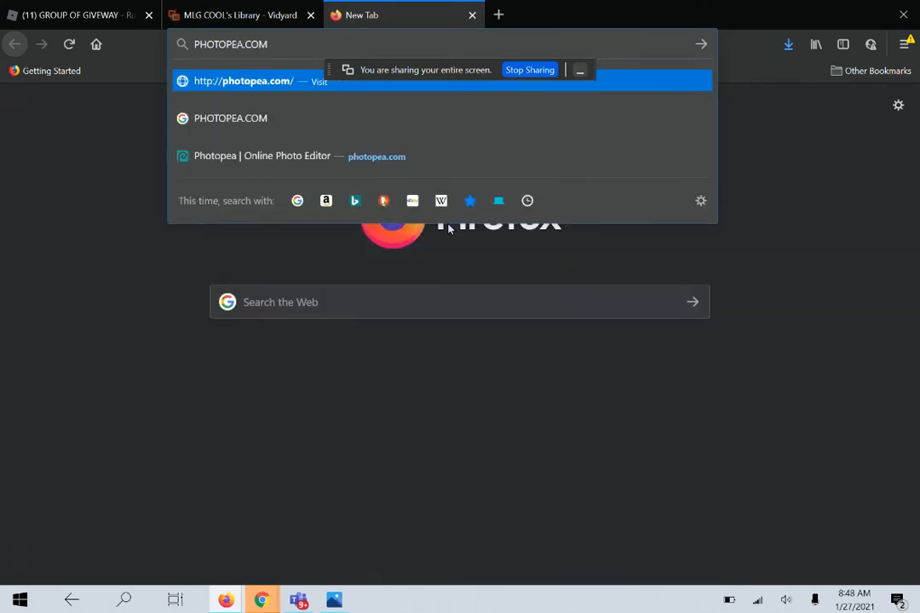
left_click(228, 167)
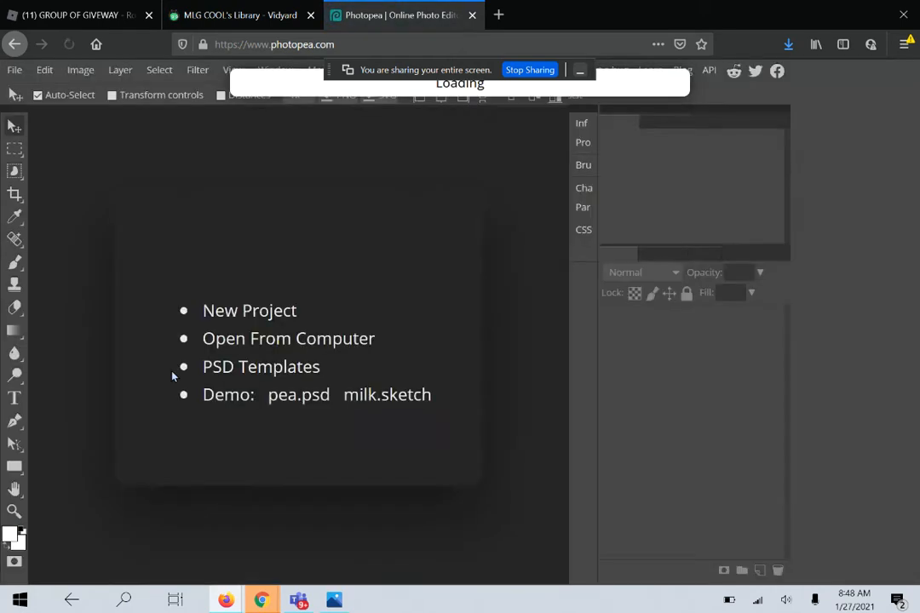
Go back to the Roblox group page and draft the shout "MAKES SURE TO DOWNLOAD A TEMPLATE SHIRT".
left_click(77, 14)
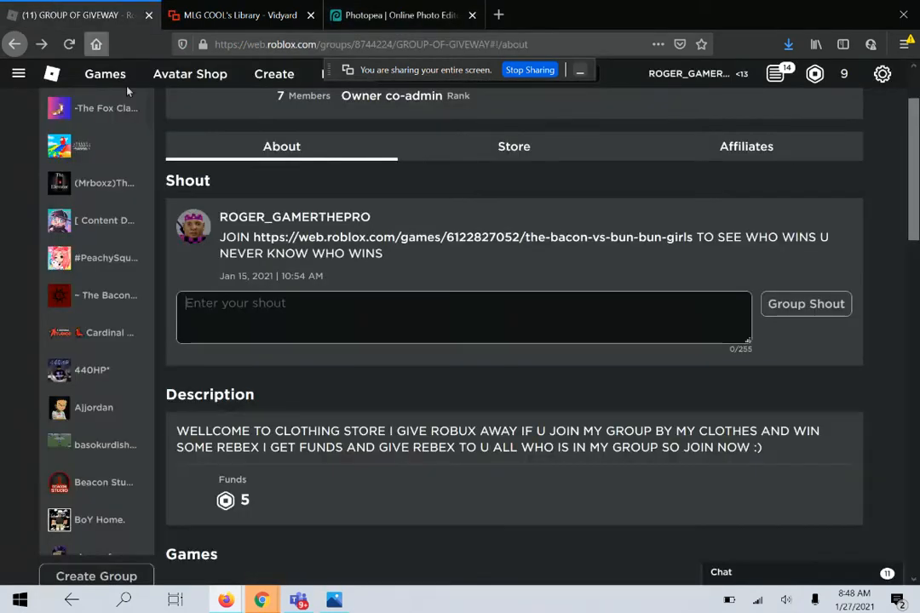
type("MAKE")
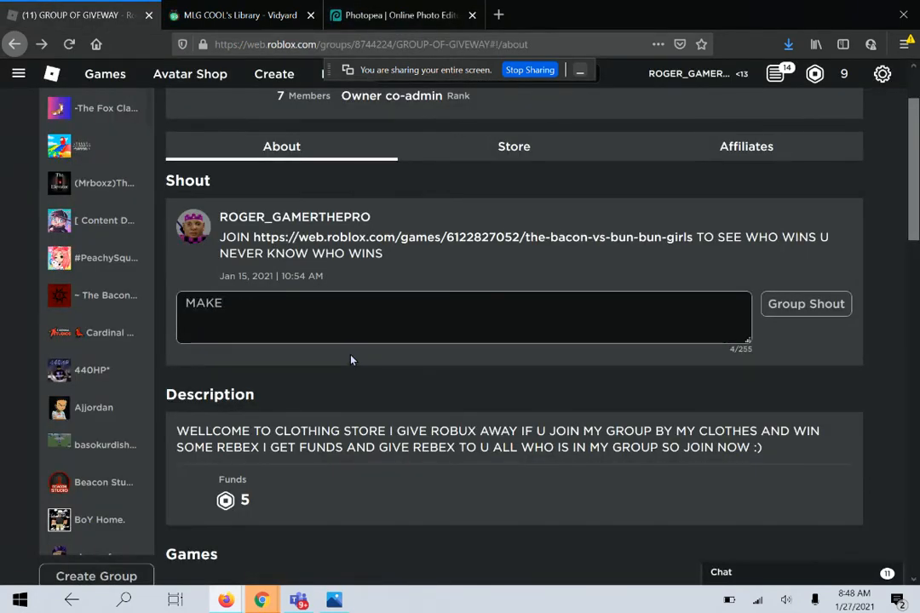
type("S SURE TO")
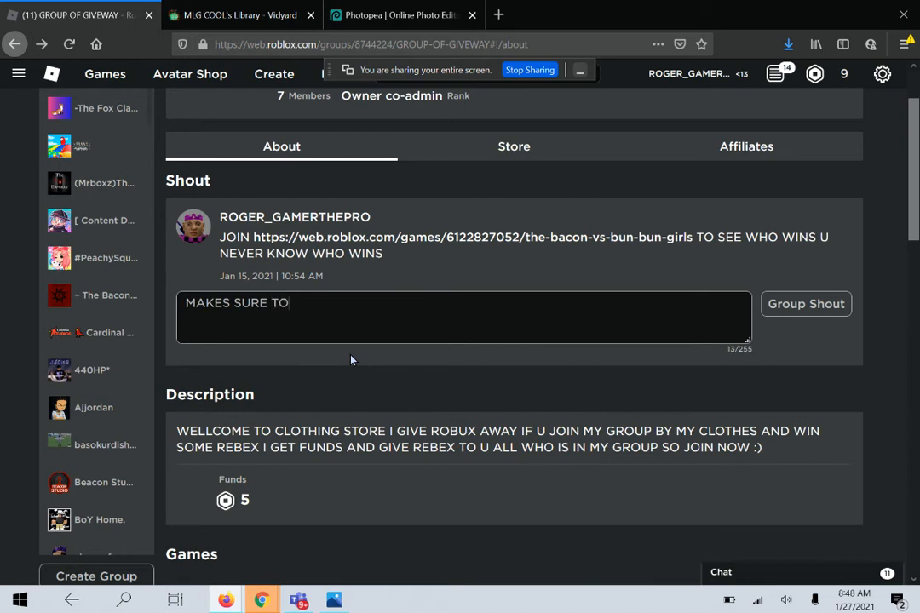
type(" DONLOA")
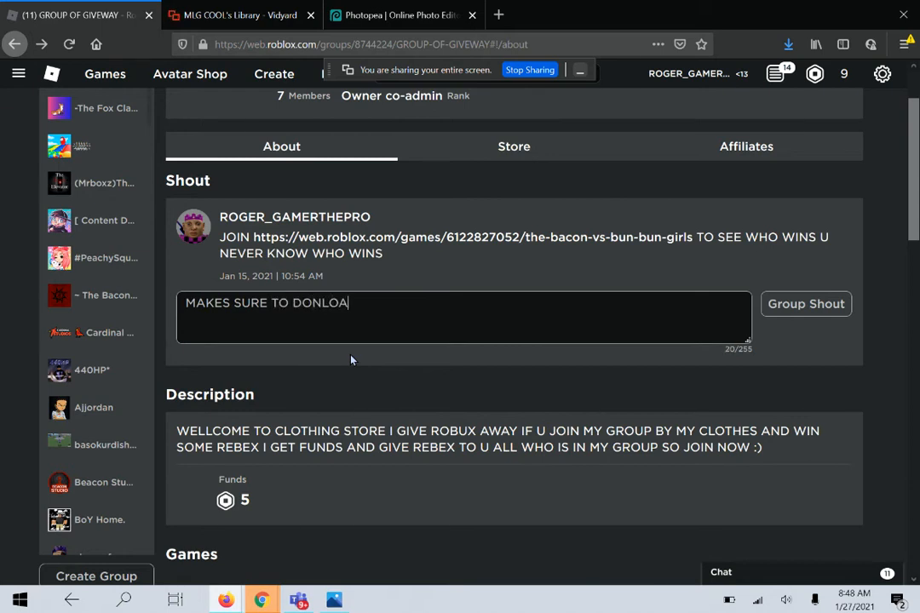
type("D A")
key("BackSpace")
key("BackSpace")
key("BackSpace")
key("BackSpace")
key("BackSpace")
key("BackSpace")
key("BackSpace")
key("BackSpace")
type("OW")
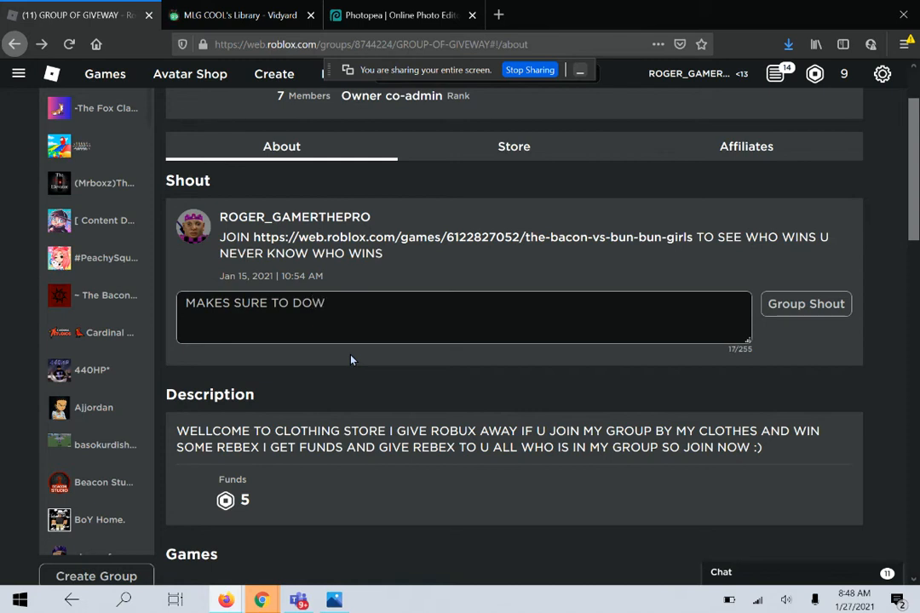
type("NLOAD A TEMPLATE SHIRT")
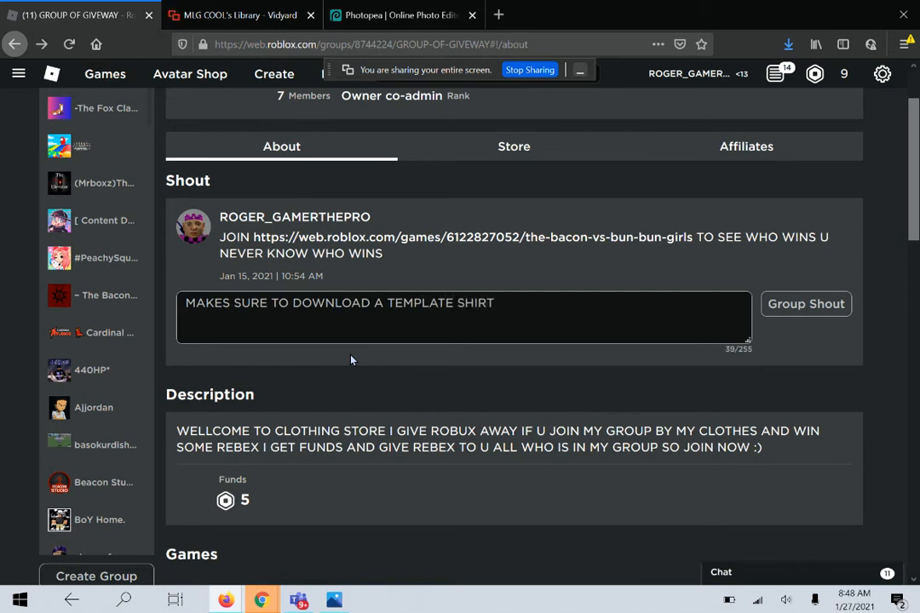
Delete the drafted template shirt instruction from the group shout.
key("BackSpace")
key("BackSpace")
key("BackSpace")
key("BackSpace")
key("BackSpace")
key("BackSpace")
key("BackSpace")
key("BackSpace")
key("BackSpace")
key("BackSpace")
key("BackSpace")
key("BackSpace")
key("BackSpace")
key("BackSpace")
key("BackSpace")
key("BackSpace")
key("BackSpace")
key("BackSpace")
key("BackSpace")
key("BackSpace")
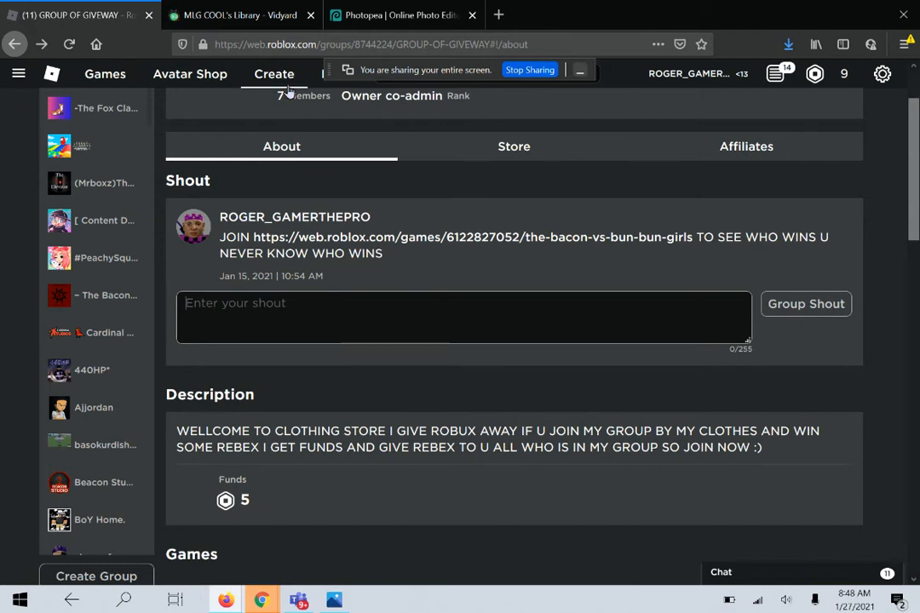
Draft the group shout "CLICK THE BUTTON CREATE" without posting it.
type("Pl")
key("BackSpace")
key("BackSpace")
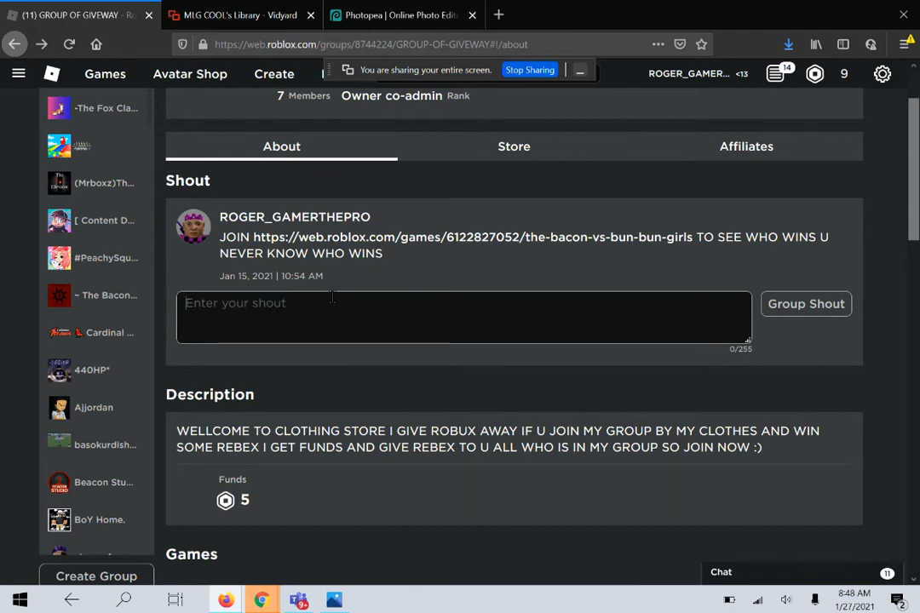
type("CLICK THE BUTT")
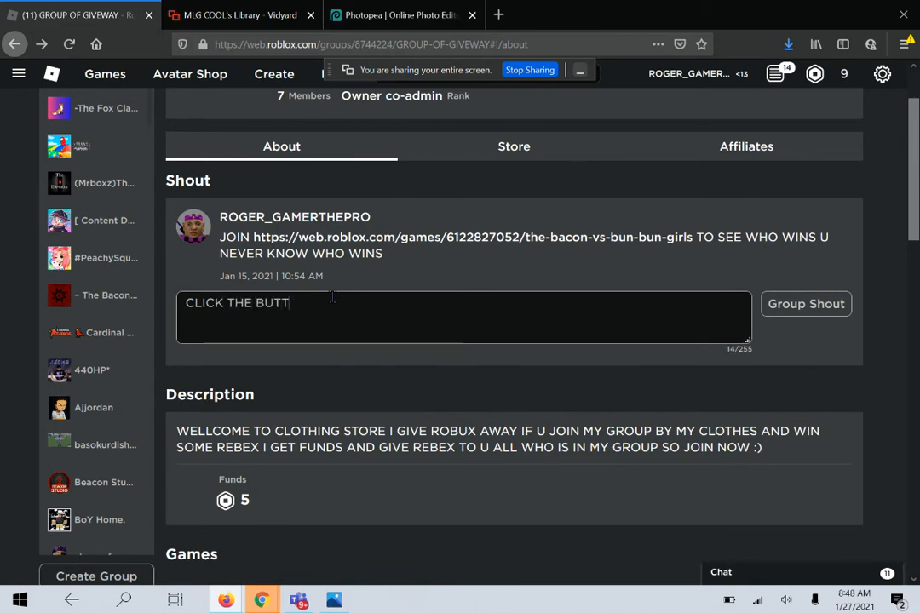
type("ON CR")
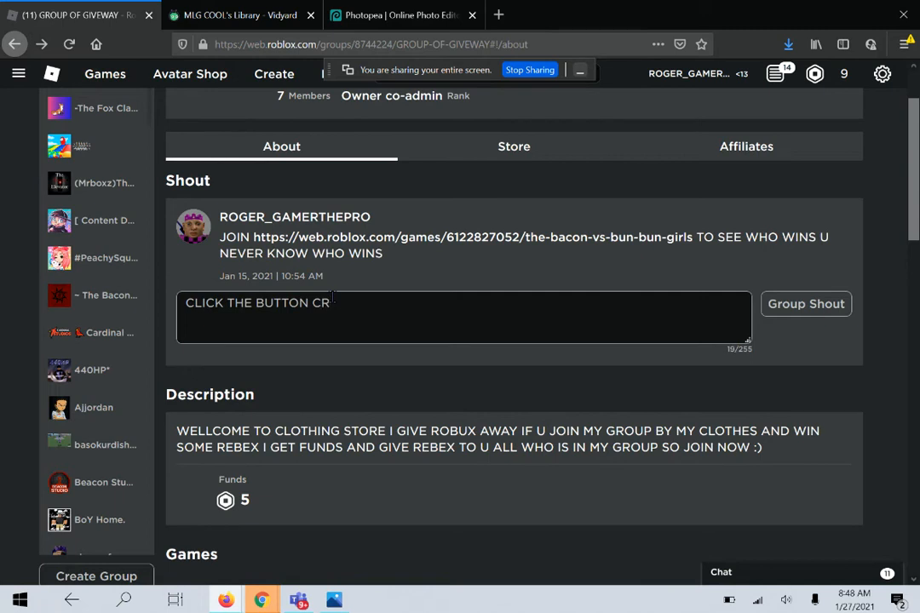
type("EATE")
Delete the drafted instruction about the Create button from the group shout.
key("BackSpace")
key("BackSpace")
key("BackSpace")
key("BackSpace")
key("BackSpace")
key("BackSpace")
key("BackSpace")
key("BackSpace")
key("BackSpace")
key("BackSpace")
key("BackSpace")
key("BackSpace")
key("BackSpace")
key("BackSpace")
key("BackSpace")
key("BackSpace")
key("BackSpace")
key("BackSpace")
key("BackSpace")
key("BackSpace")
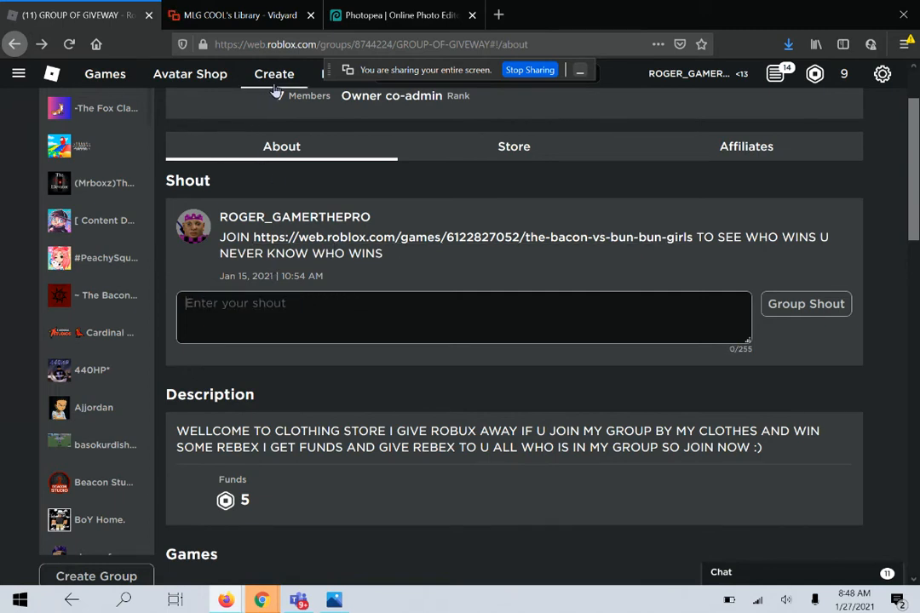
Open the Roblox Develop page for creating items.
left_click(255, 74)
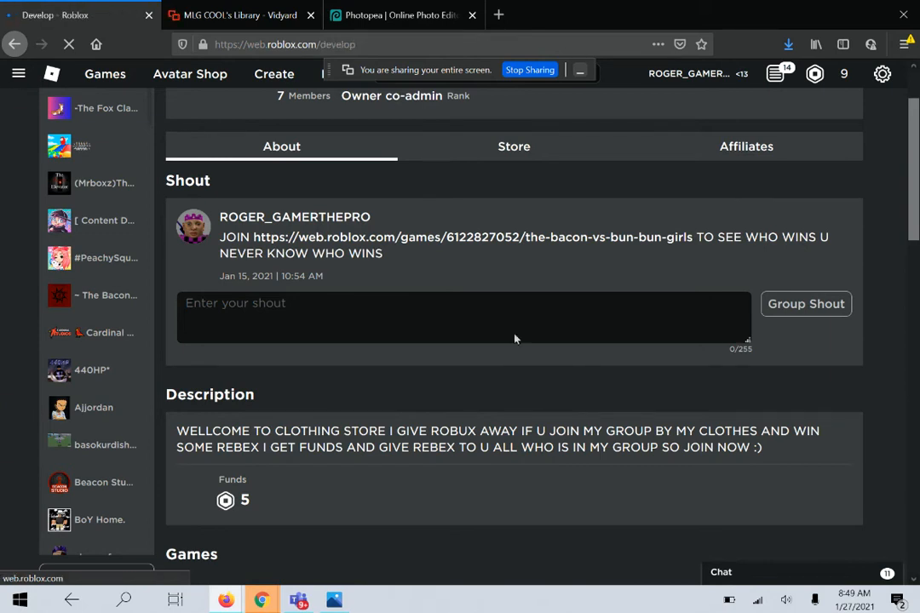
left_click(375, 47)
left_click(376, 46)
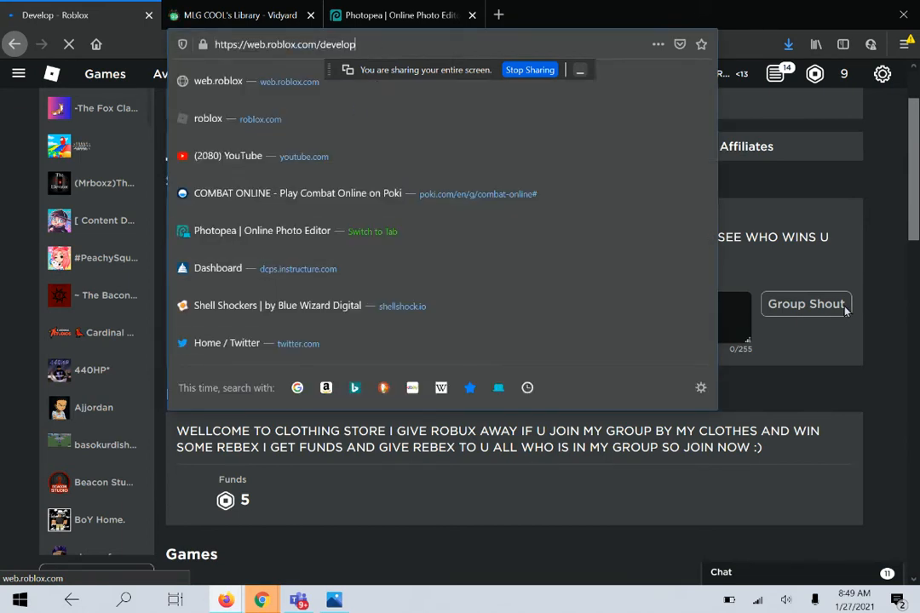
left_click(781, 352)
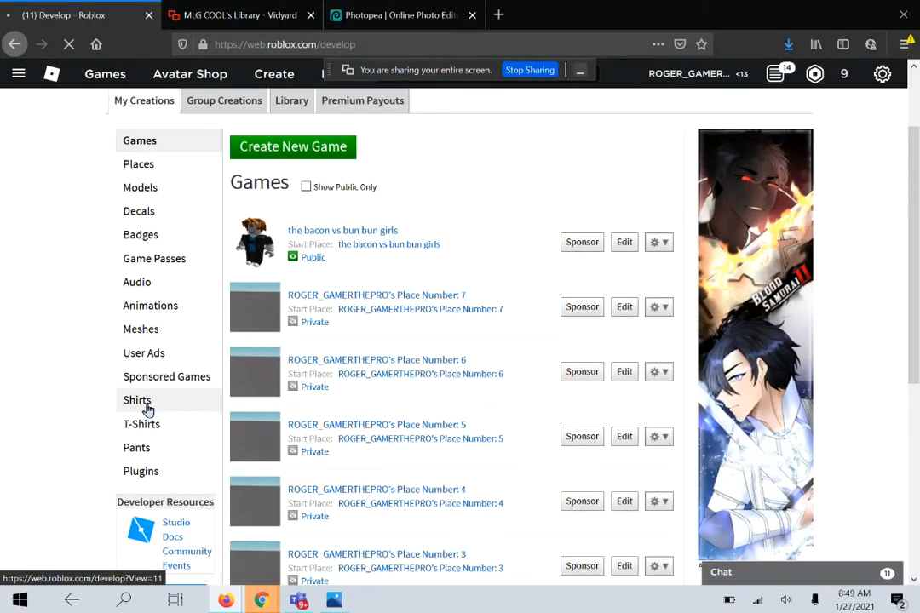
Open the Shirts section of My Creations and look over the existing shirts and the shirt creation form.
left_click(138, 400)
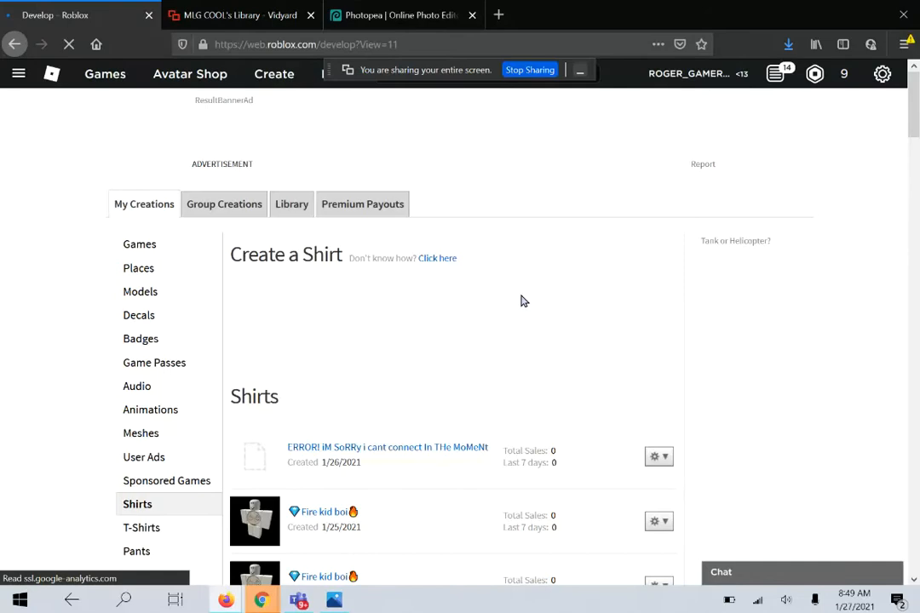
scroll(550, 320, "down", 4)
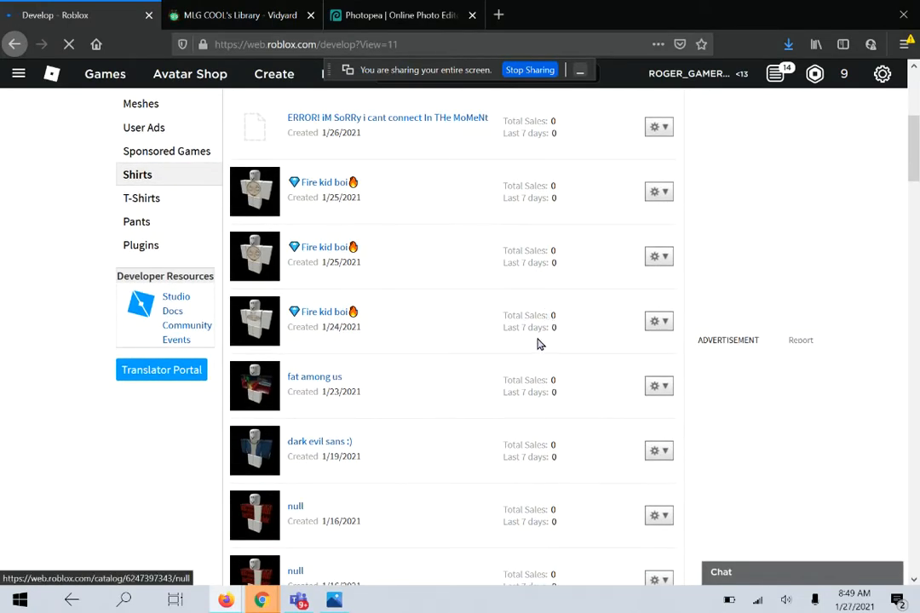
scroll(540, 343, "down", 10)
scroll(539, 343, "up", 12)
scroll(539, 343, "up", 3)
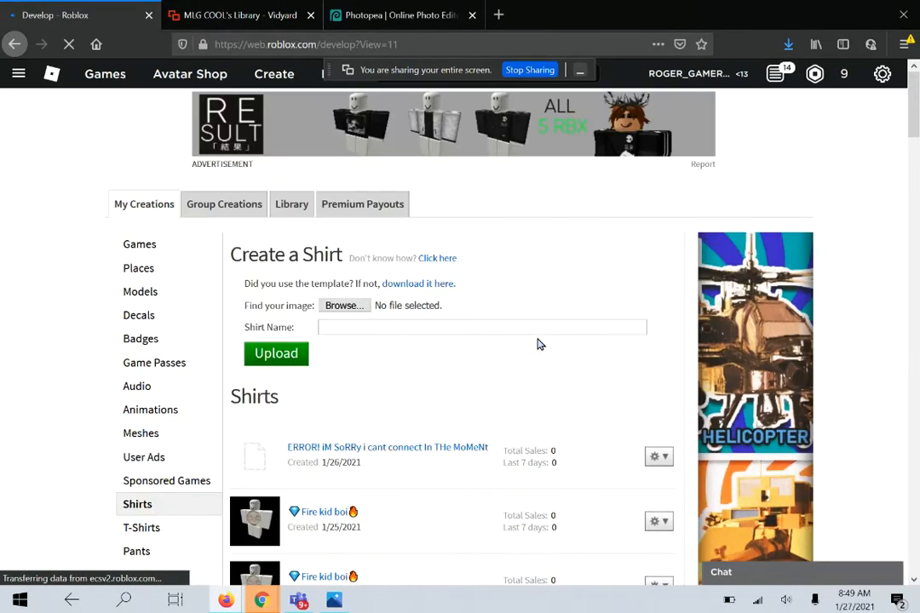
Open the shirt template image and save it to Downloads as the PNG file Template-Shirts-R15_07262019.
left_click(410, 293)
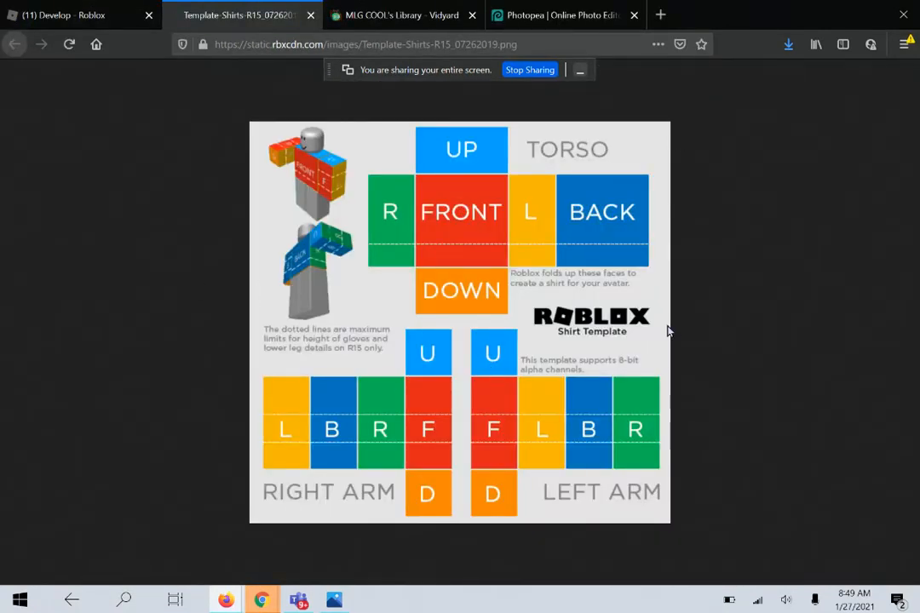
right_click(497, 289)
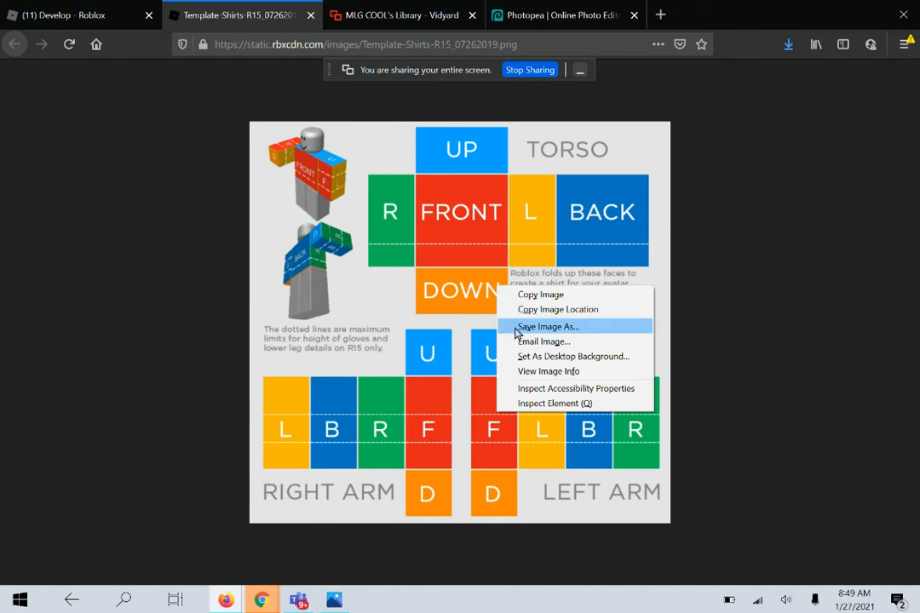
left_click(545, 327)
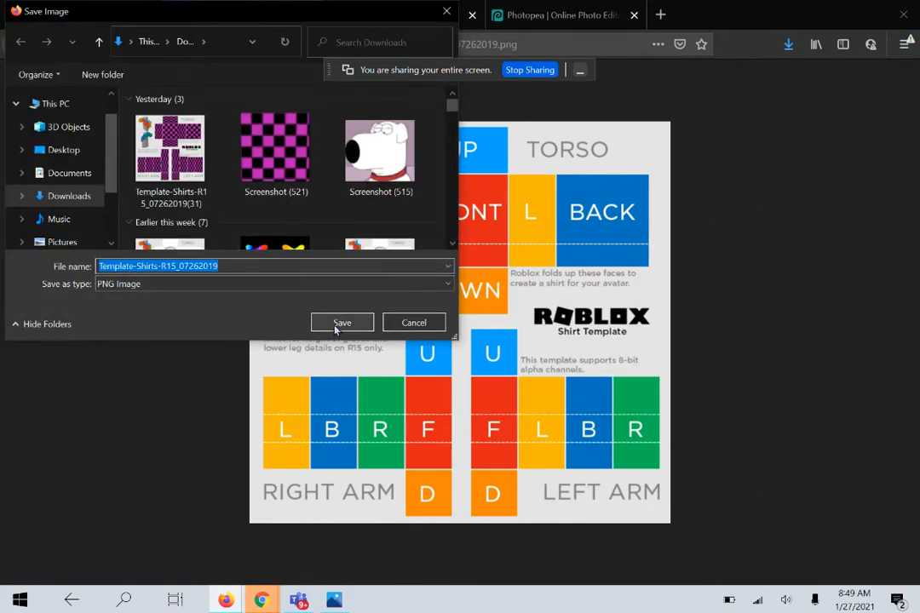
left_click(336, 324)
left_click(491, 304)
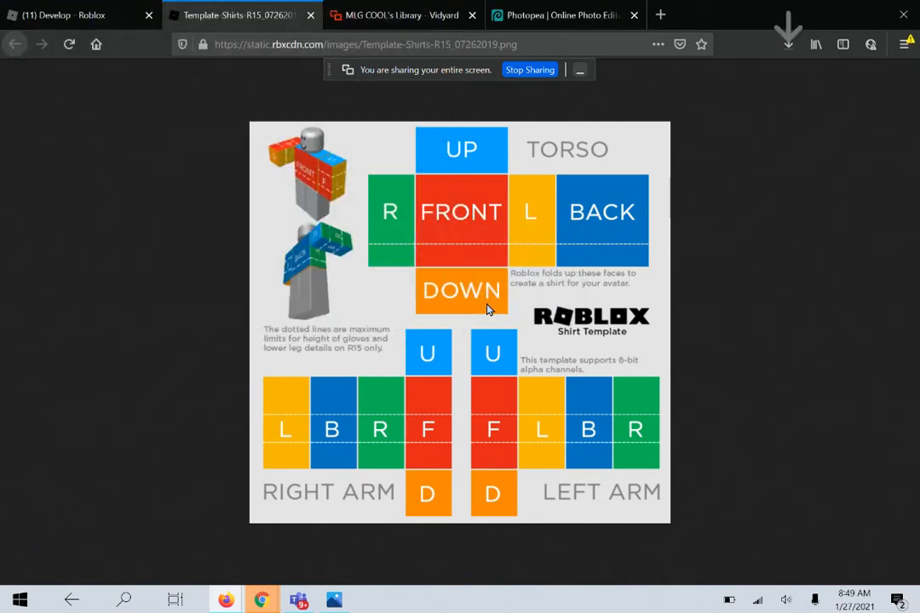
Switch to Photopea and open Template-Shirts-R15_07262019 from the Downloads folder.
left_click(572, 14)
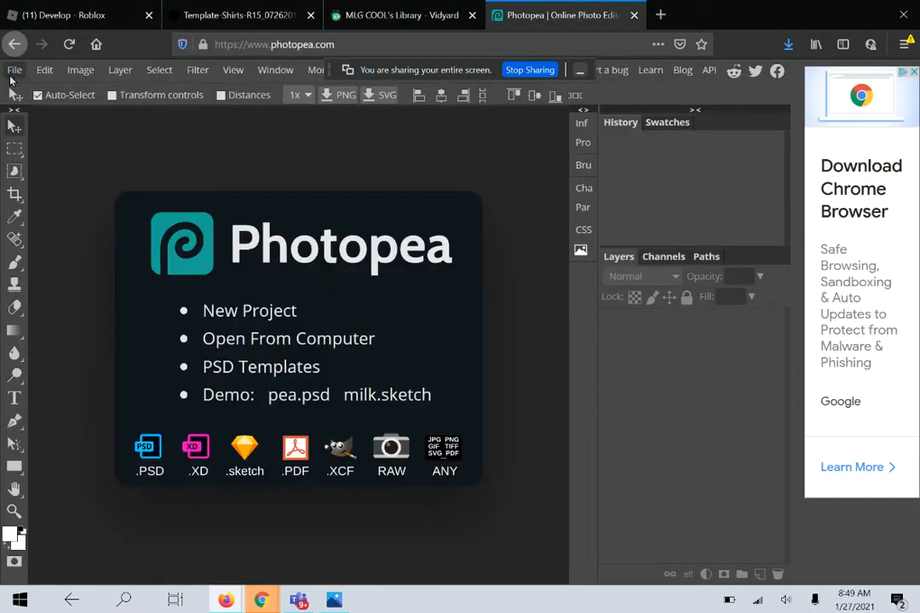
left_click(15, 70)
left_click(22, 115)
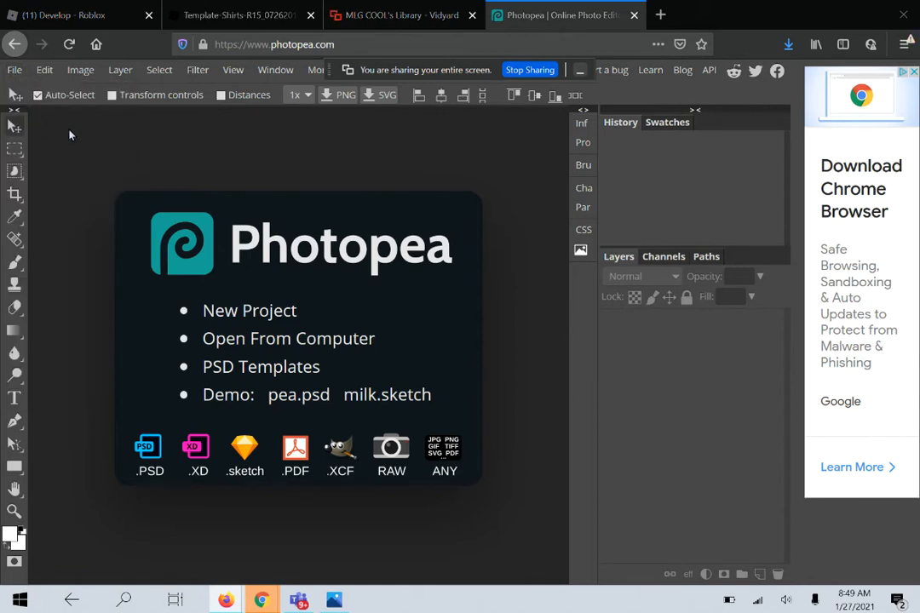
left_click(185, 155)
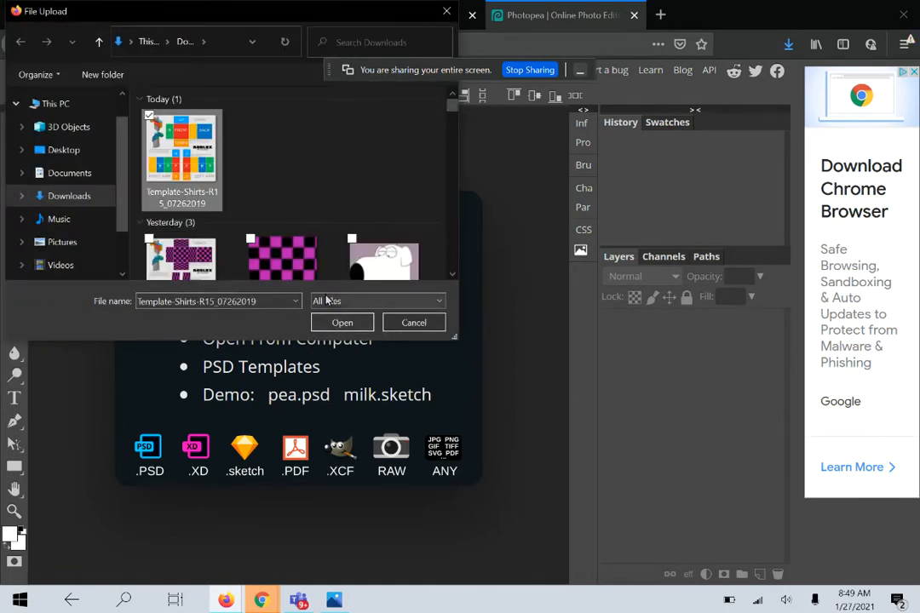
left_click(339, 322)
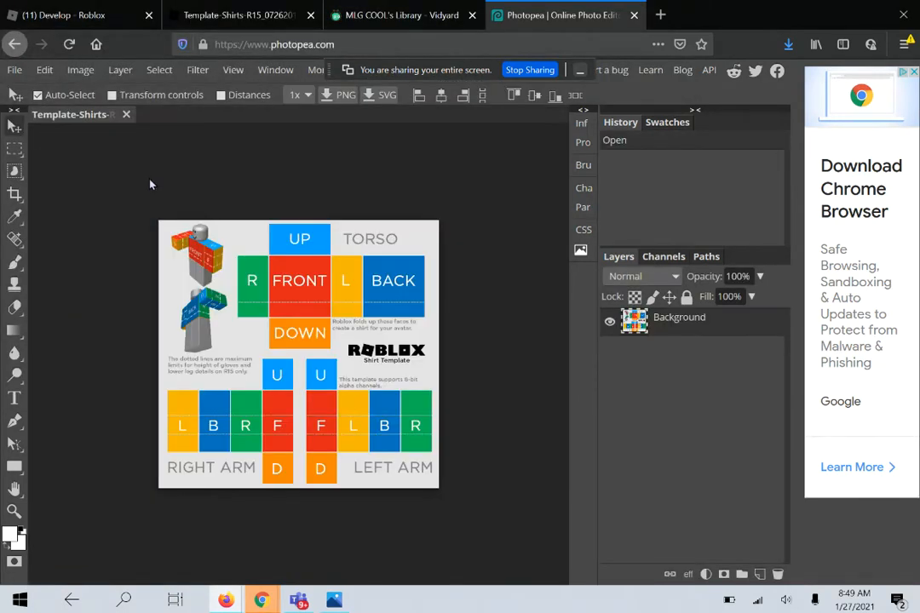
Select the whole torso row, from the R panel through FRONT and L to BACK, with a rectangular selection.
left_click(14, 149)
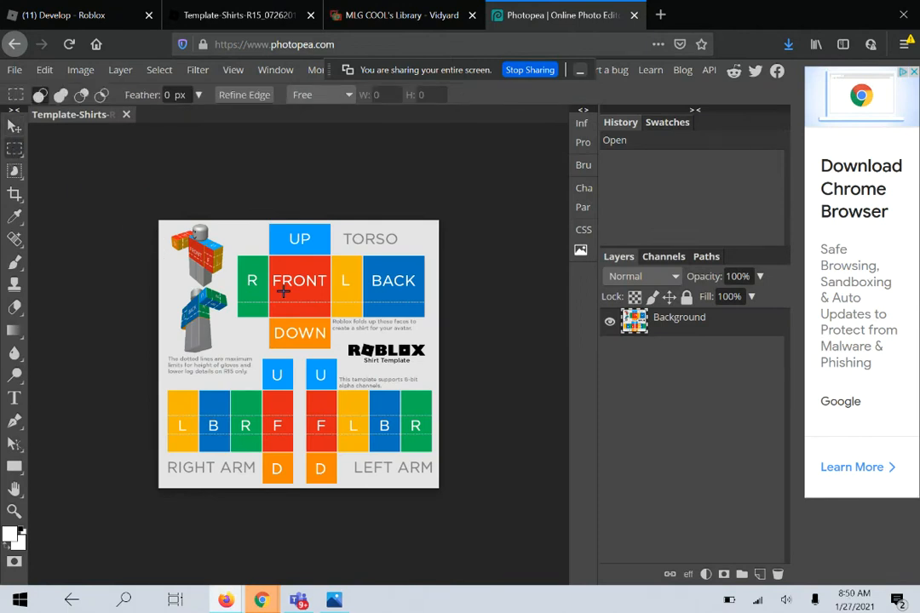
scroll(283, 291, "up", 6)
scroll(283, 292, "down", 1)
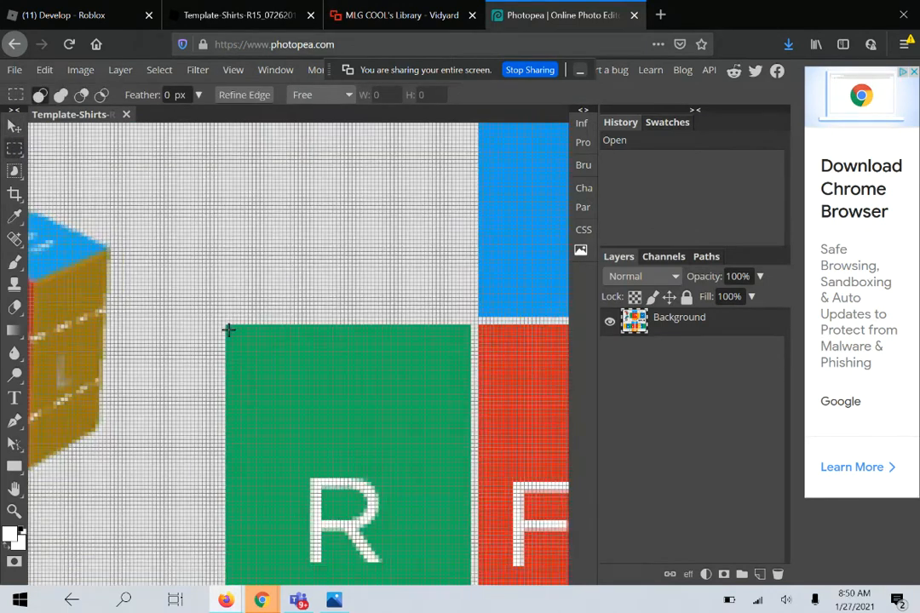
left_click_drag(224, 324, 588, 610)
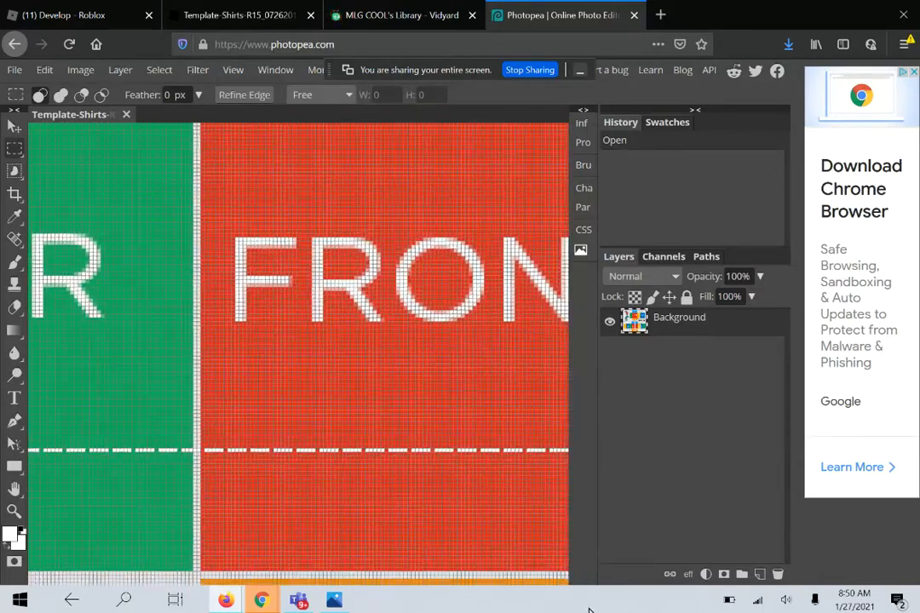
mouse_move(524, 558)
left_mouse_down()
mouse_move(570, 562)
mouse_move(566, 549)
mouse_move(570, 567)
mouse_move(558, 545)
mouse_move(600, 564)
mouse_move(595, 553)
mouse_move(595, 560)
mouse_move(519, 554)
left_mouse_up()
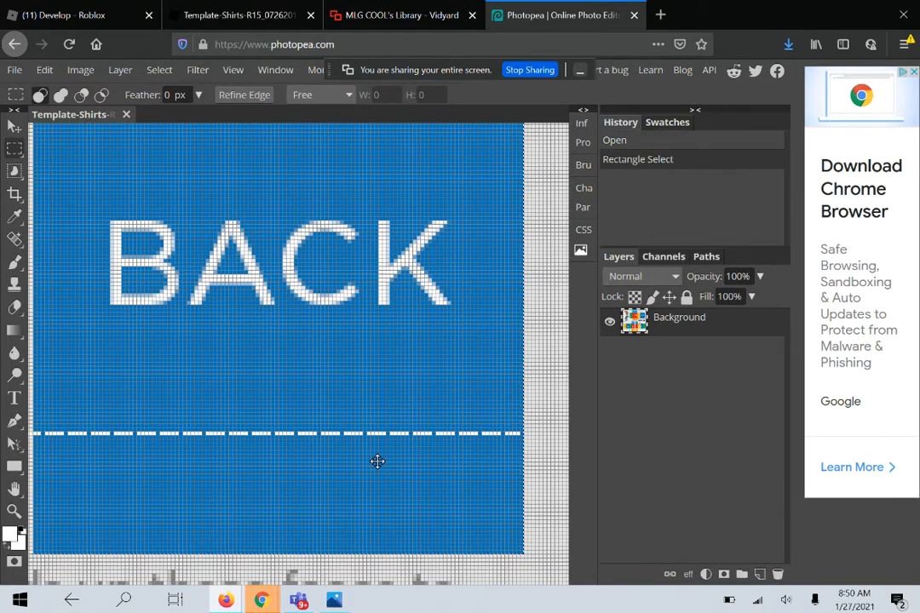
scroll(377, 462, "down", 5)
scroll(377, 462, "left", 4)
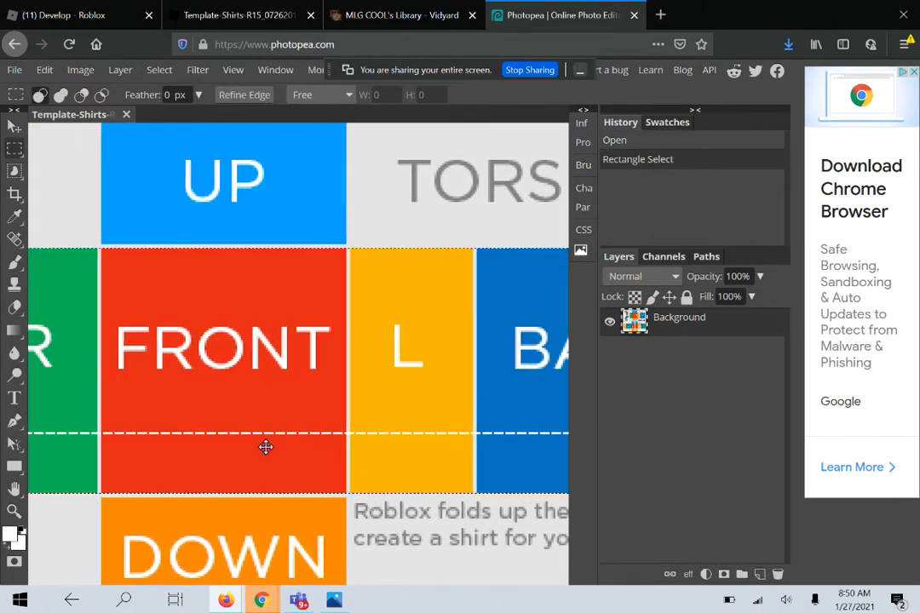
Paint the selected torso row white with an 828 px brush, and clear the selection.
left_click(13, 263)
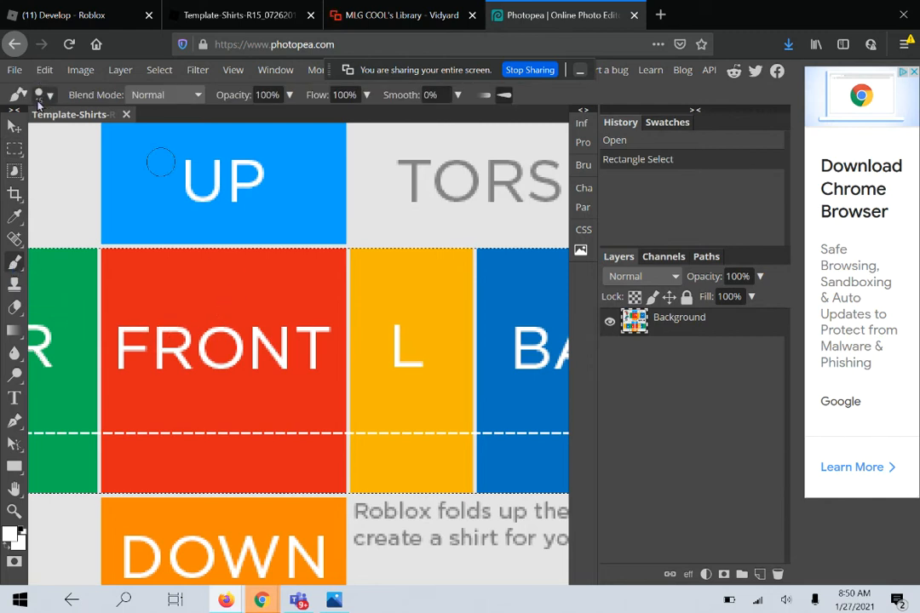
left_click(39, 95)
left_click(154, 135)
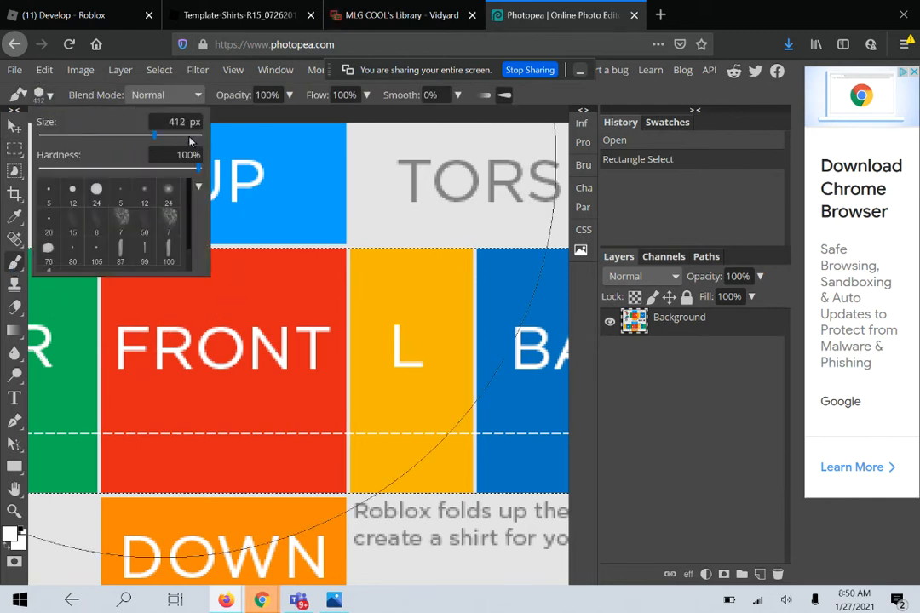
left_click(187, 136)
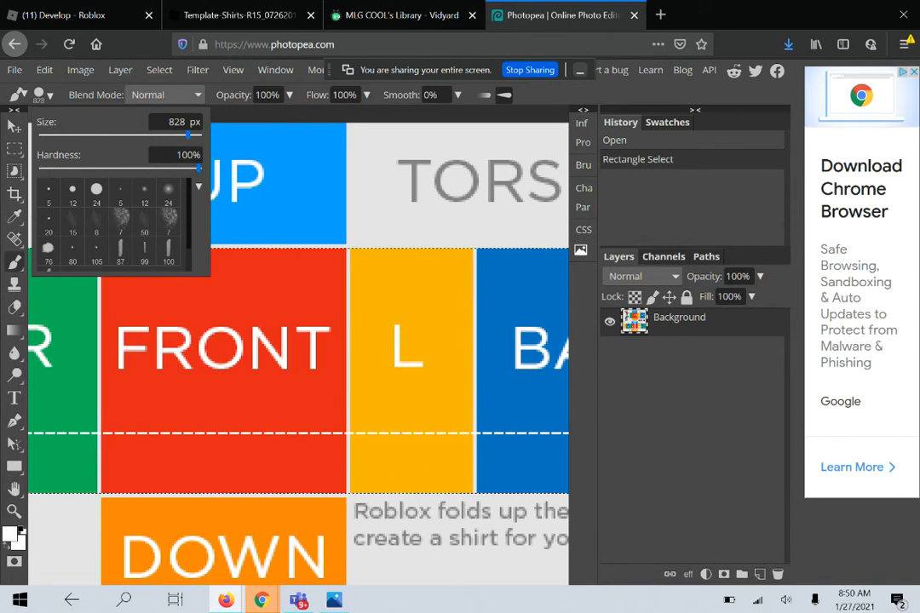
left_click(285, 341)
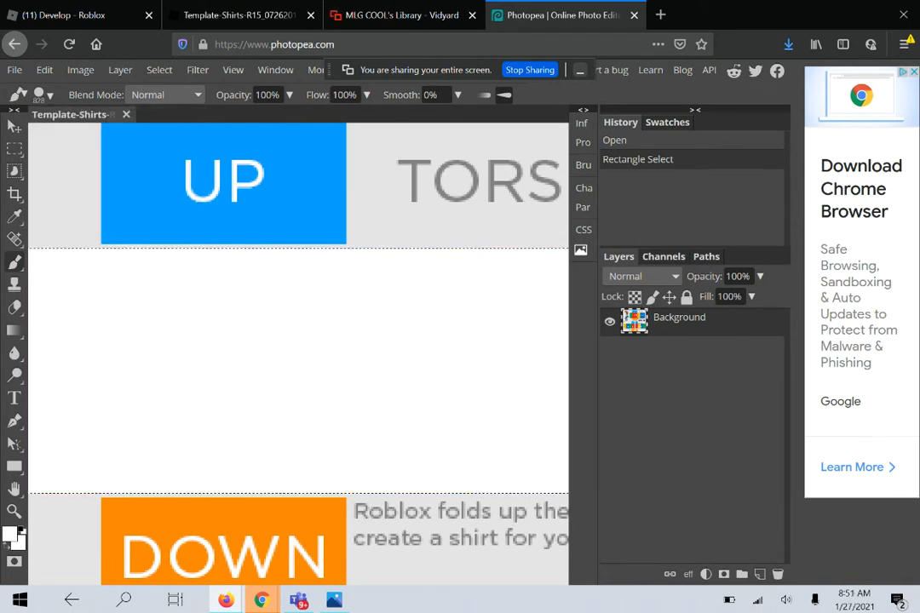
left_click(15, 149)
left_click(170, 208)
Select the torso's DOWN panel with a rectangular selection, paint it white with the brush, and deselect it.
scroll(170, 208, "down", 6)
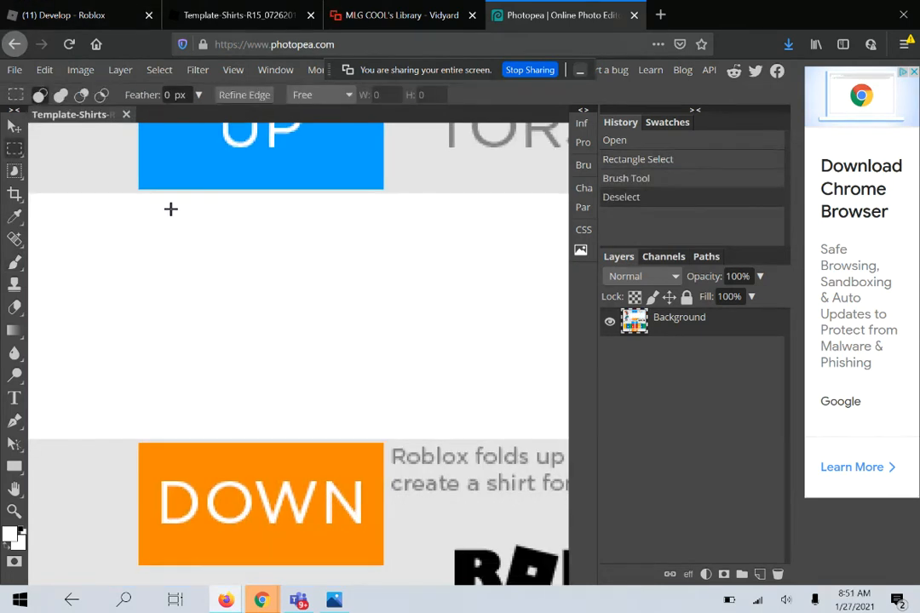
scroll(170, 208, "up", 6)
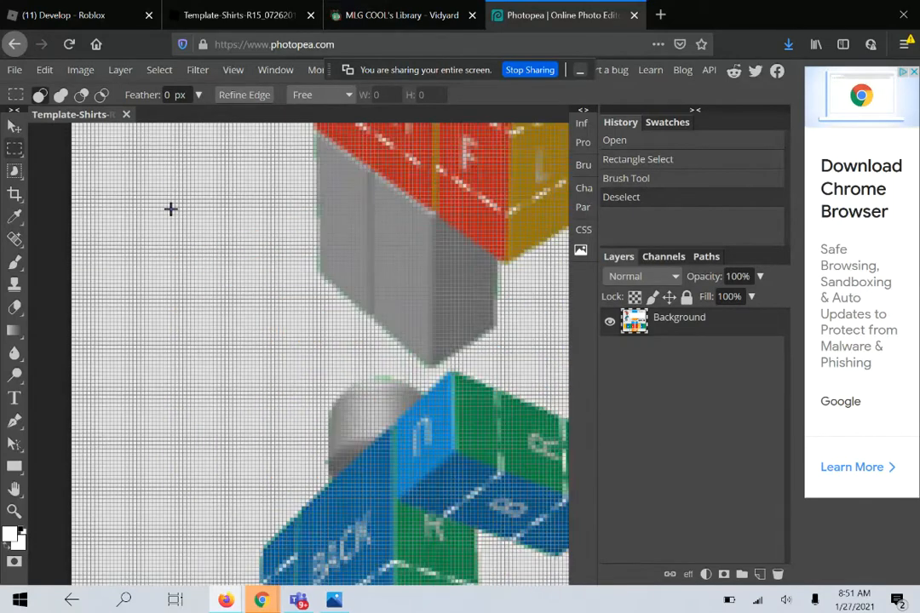
scroll(29, 202, "right", 1)
scroll(108, 328, "down", 5)
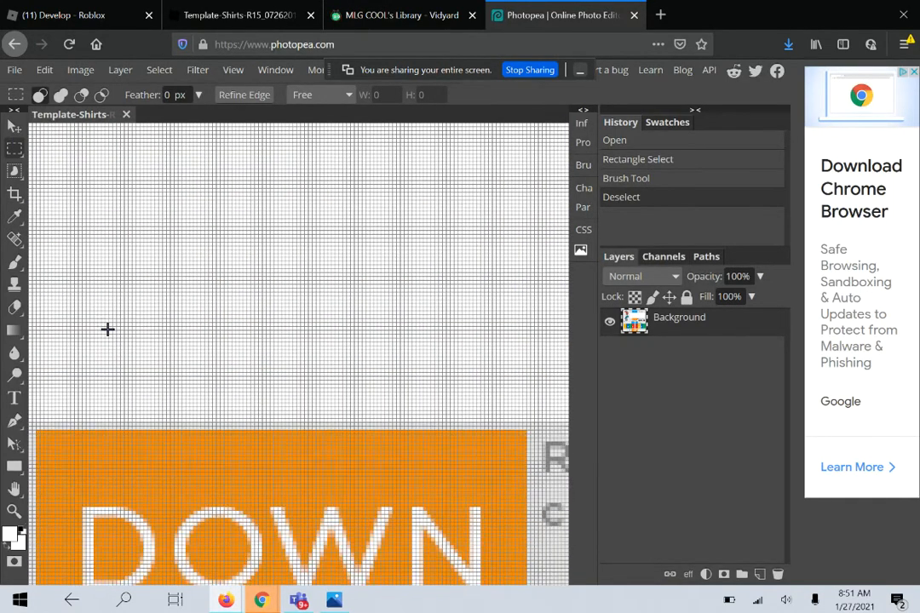
scroll(107, 329, "left", 3)
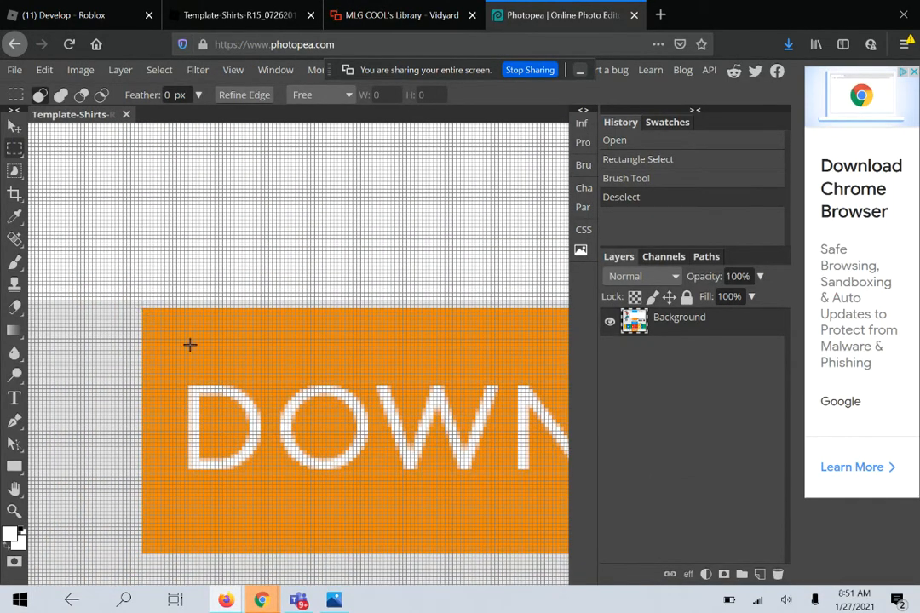
scroll(492, 520, "right", 1)
left_click_drag(592, 557, 546, 554)
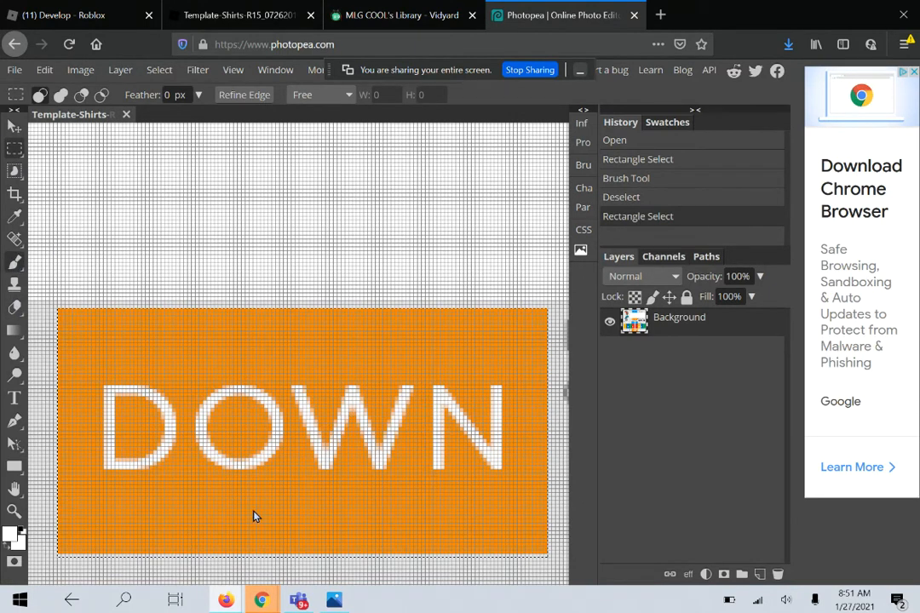
key("b")
left_click(217, 462)
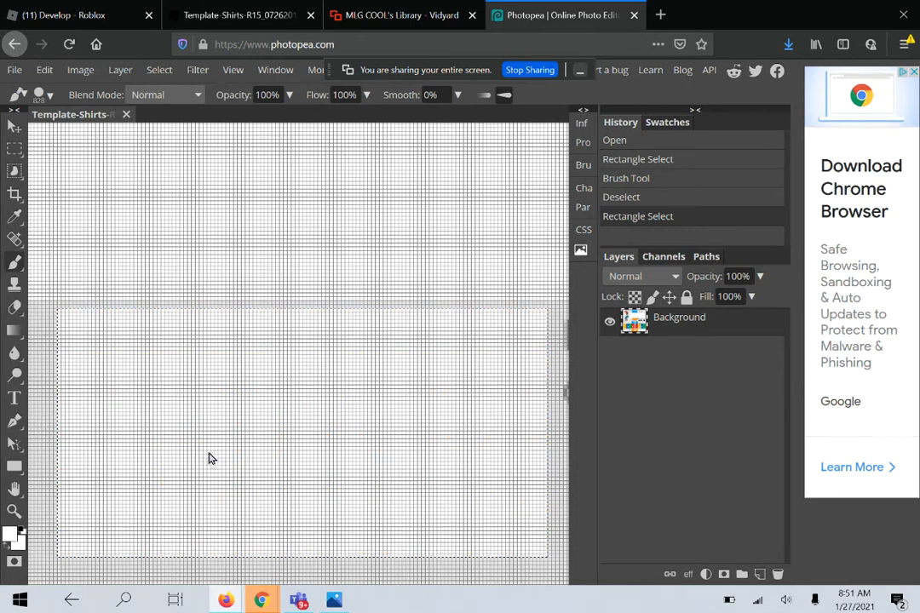
left_click(13, 148)
left_click(200, 474)
Select the torso's UP panel with a rectangular selection, paint it white with the brush, and deselect it.
scroll(200, 473, "up", 5)
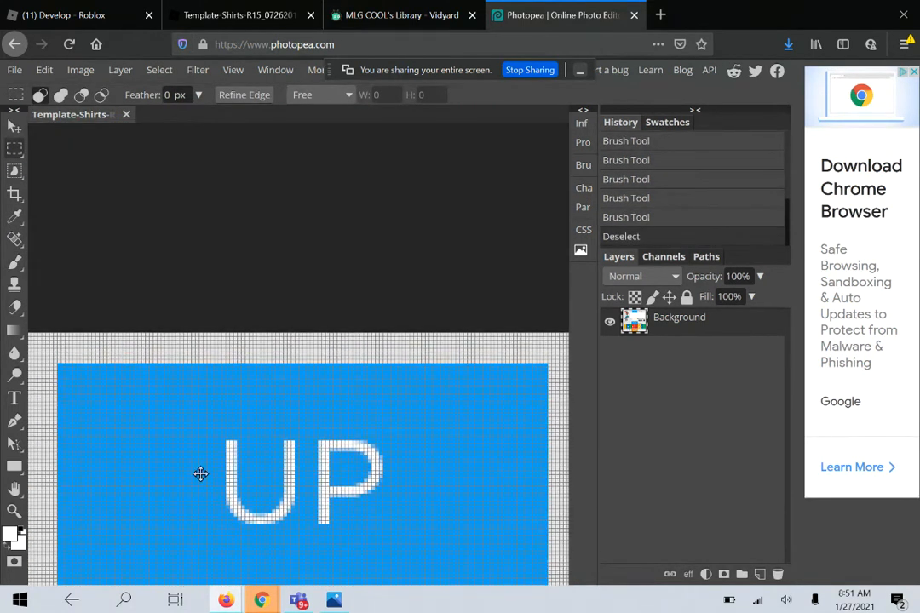
left_click_drag(57, 361, 525, 566)
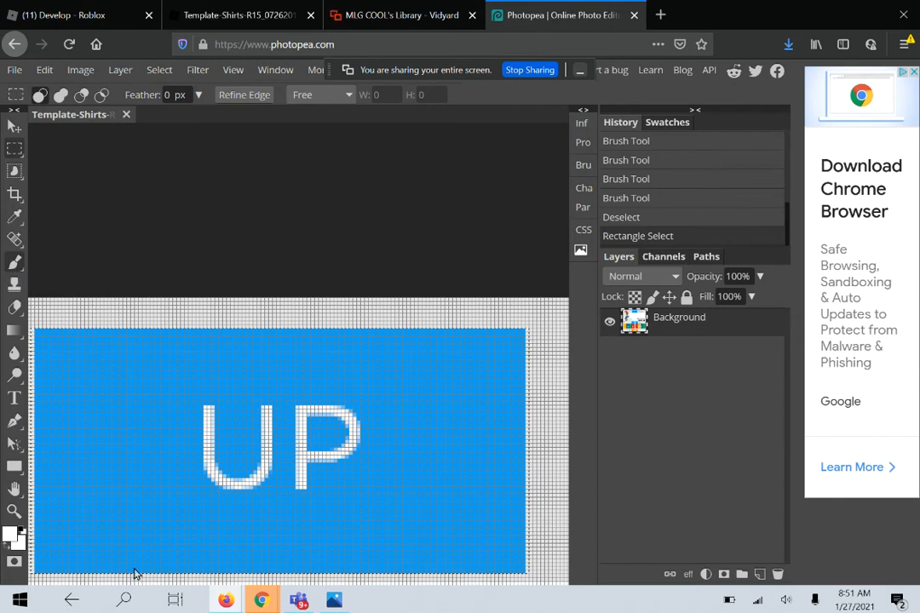
key("b")
left_click(256, 404)
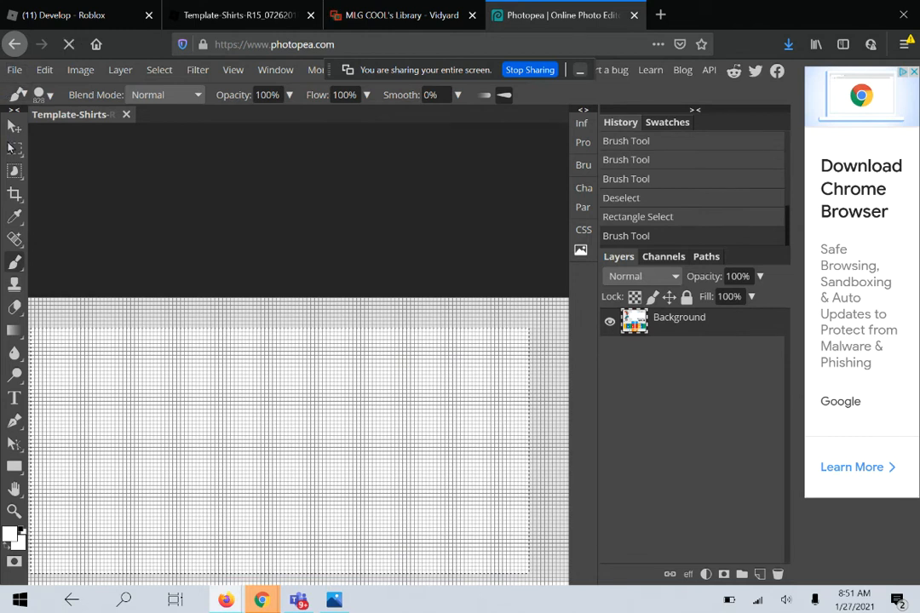
left_click(15, 155)
left_click(265, 364)
scroll(266, 364, "down", 2)
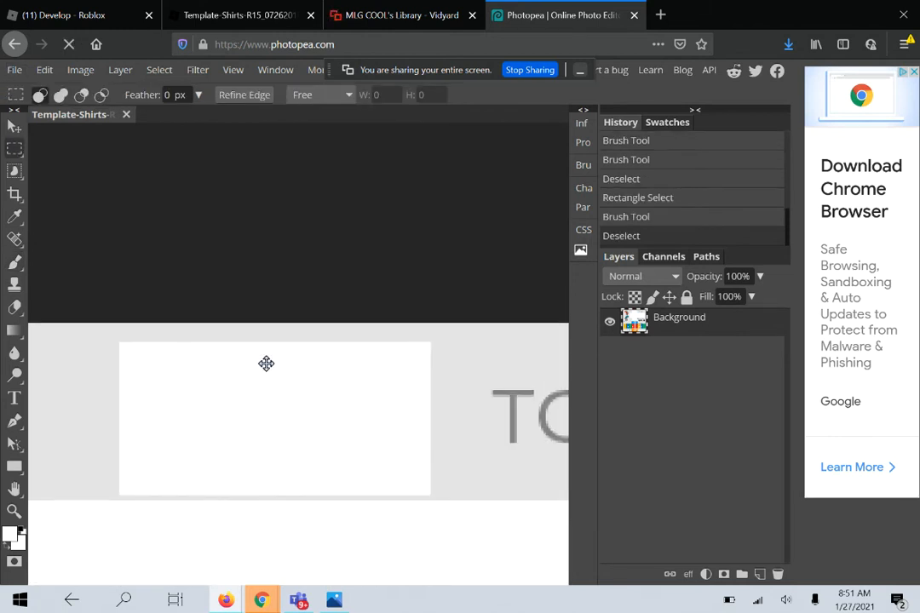
scroll(266, 364, "down", 4)
scroll(266, 363, "down", 2)
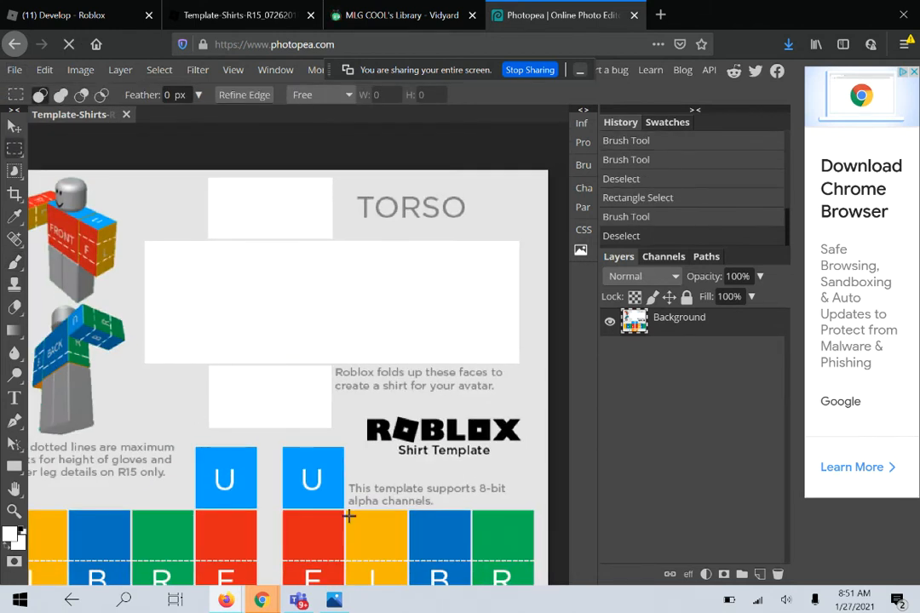
scroll(348, 486, "down", 3)
scroll(348, 485, "left", 2)
left_click_drag(159, 265, 345, 388)
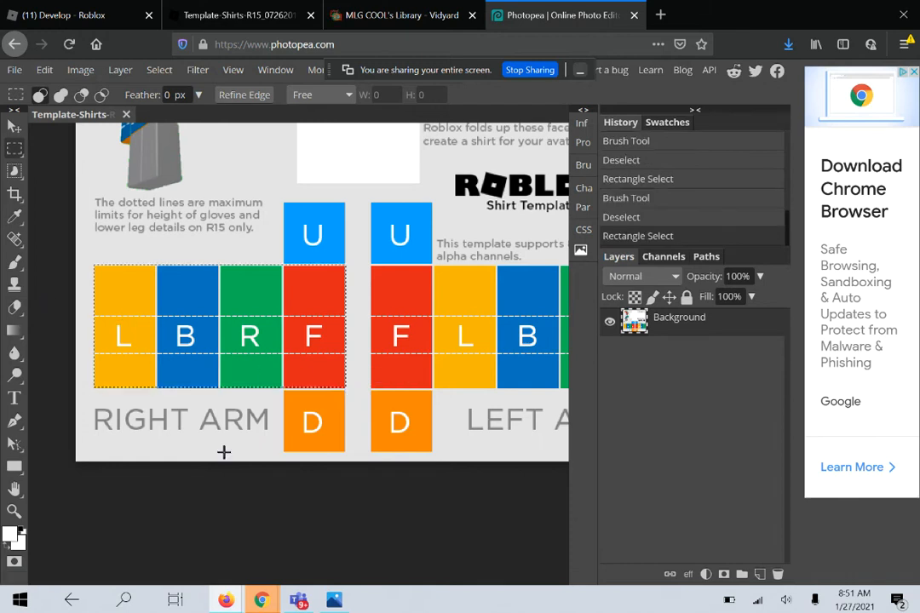
scroll(225, 451, "up", 5)
left_click(255, 424)
scroll(254, 425, "up", 4)
scroll(254, 425, "right", 2)
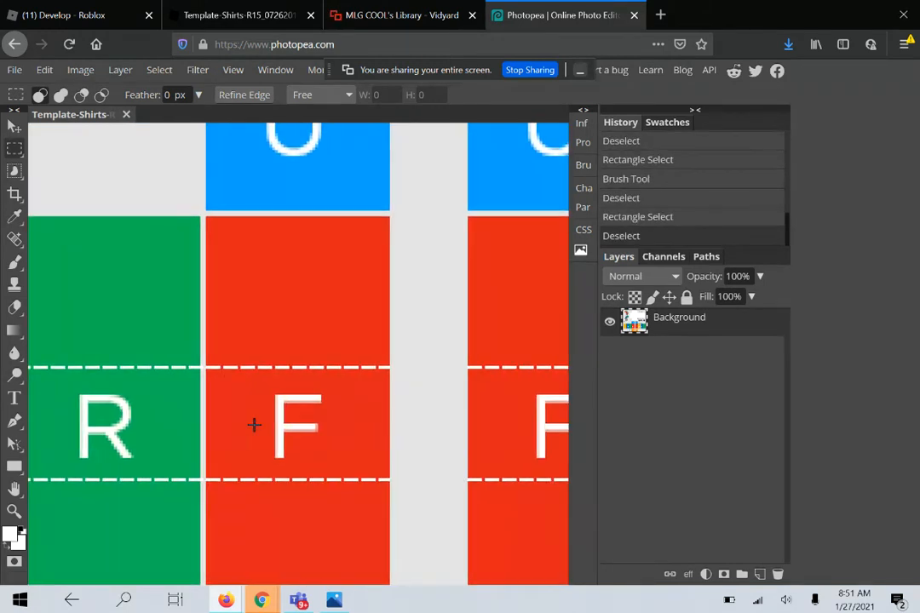
Select the right arm's whole row of panels, from L through B and R to F, with a rectangular selection.
left_click_drag(396, 212, 5, 339)
left_click(164, 406)
scroll(164, 406, "left", 4)
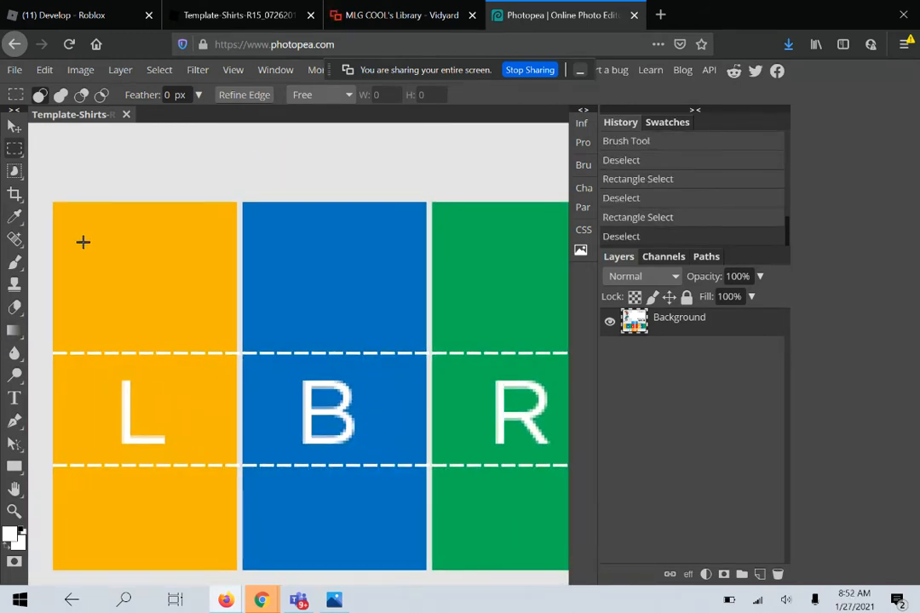
left_click_drag(50, 201, 525, 528)
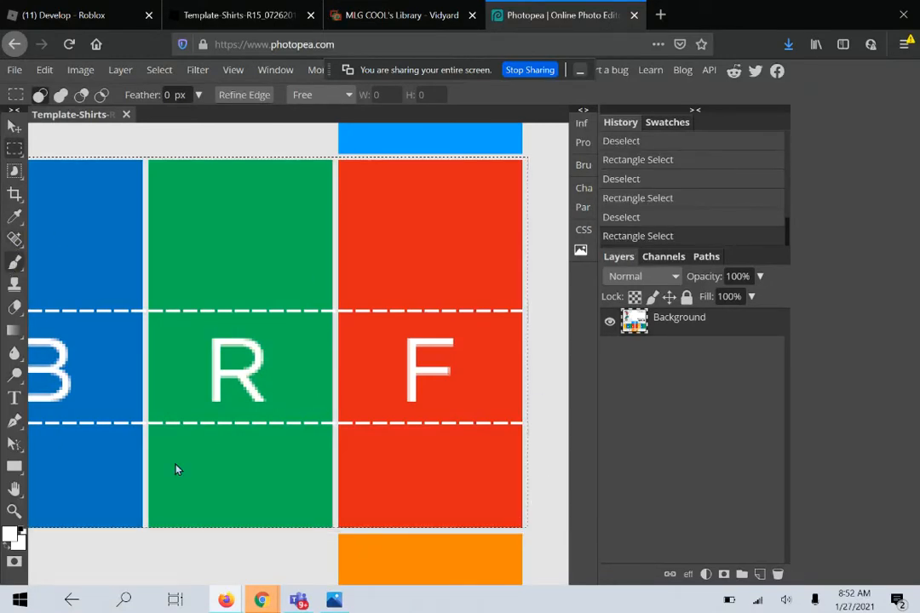
Paint the selected right-arm row white with the 828 px brush, and clear the selection.
key("b")
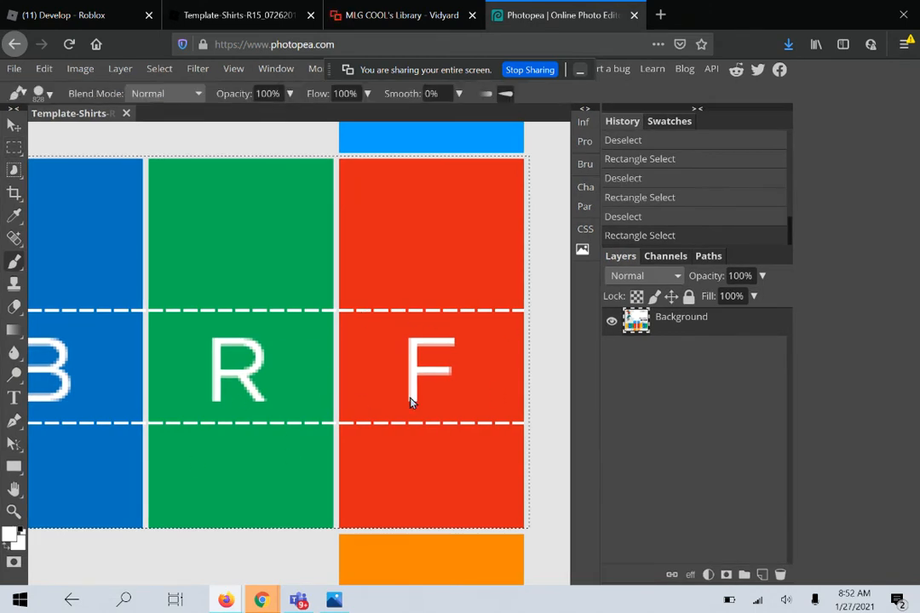
scroll(249, 370, "down", 1)
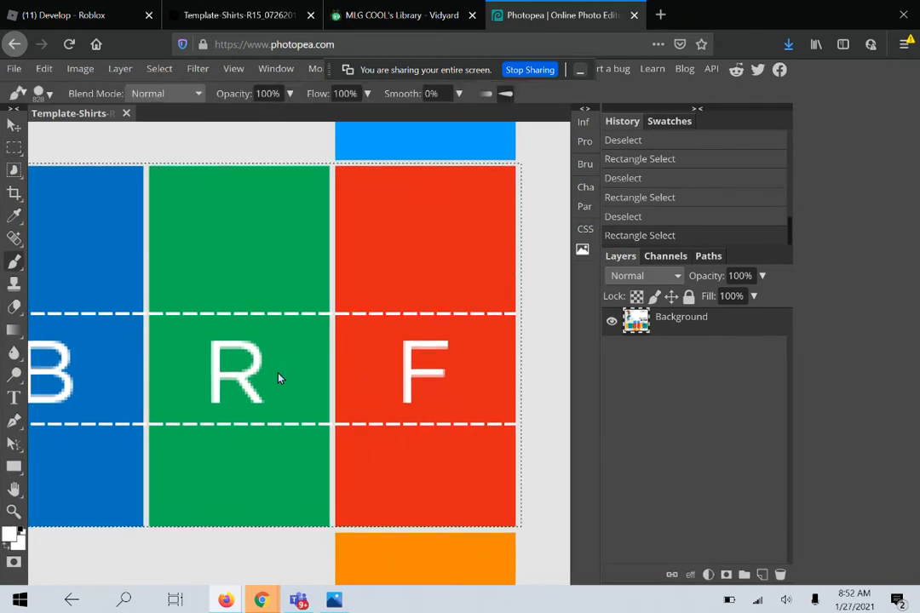
scroll(196, 389, "down", 3)
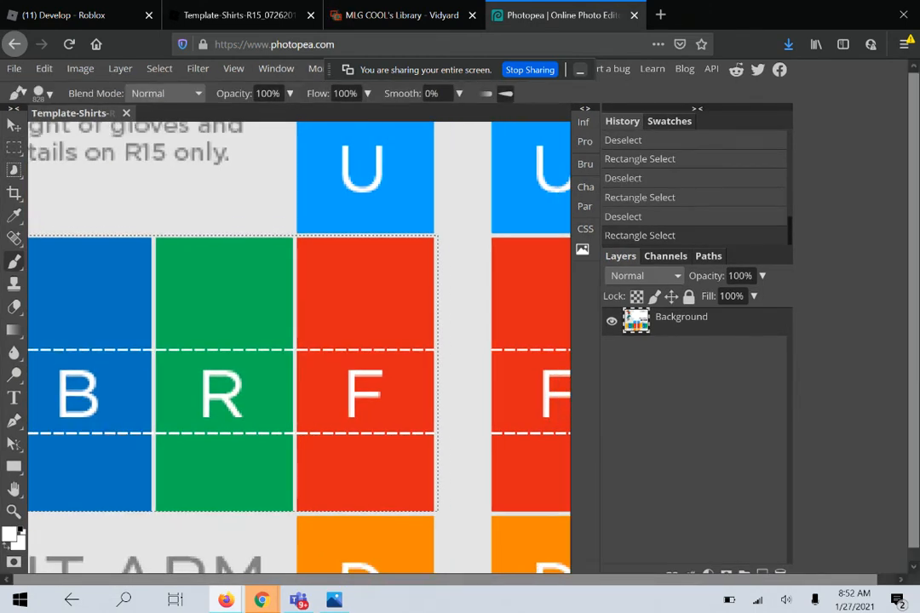
left_click(201, 404)
scroll(201, 404, "down", 1)
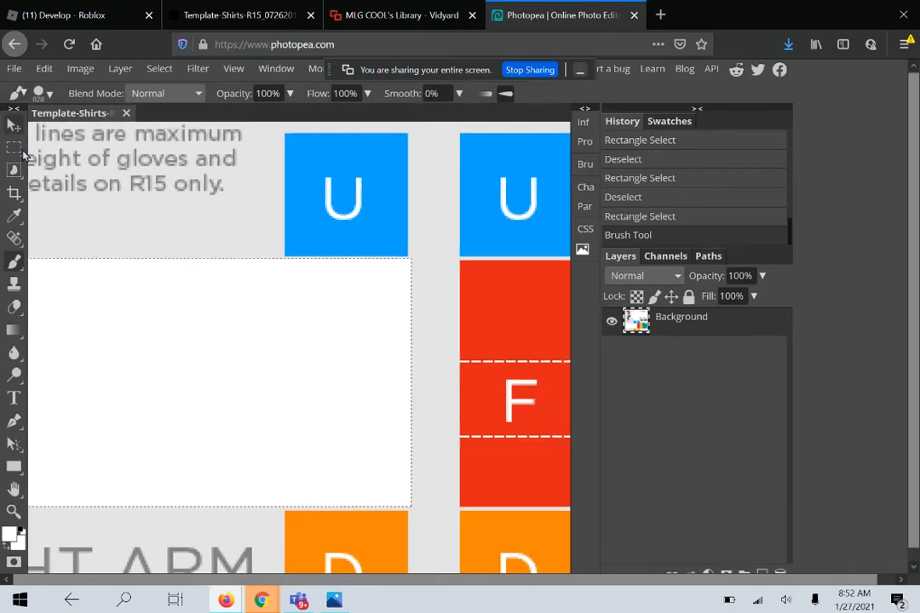
key("m")
key("ctrl+d")
Select the right arm's column from the U panel down to the D panel, paint it white with the brush, and deselect it.
scroll(284, 131, "up", 1)
left_click_drag(285, 136, 318, 181)
key("ctrl+d")
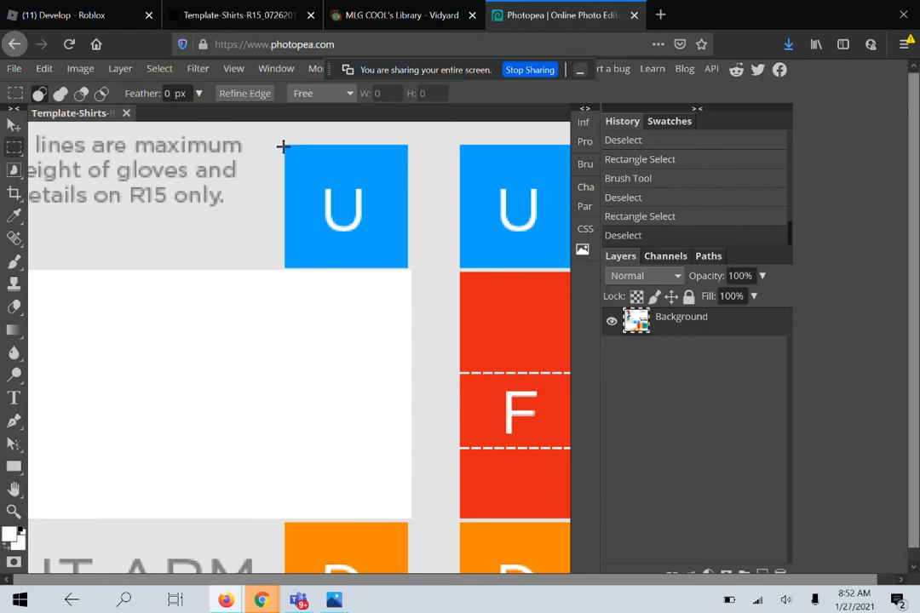
mouse_move(280, 142)
left_mouse_down()
mouse_move(581, 458)
mouse_move(479, 610)
mouse_move(390, 610)
mouse_move(389, 532)
left_mouse_up()
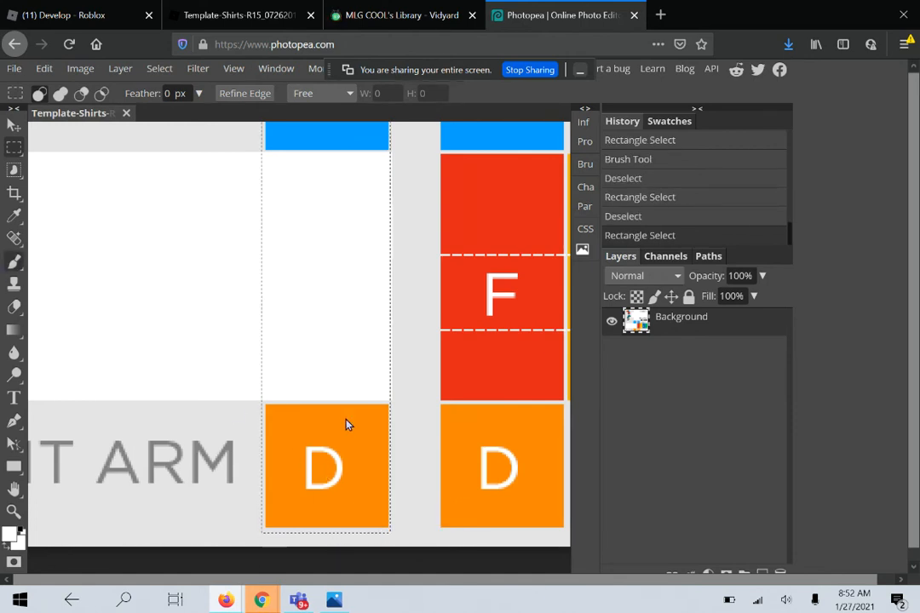
key("b")
left_click_drag(372, 421, 353, 455)
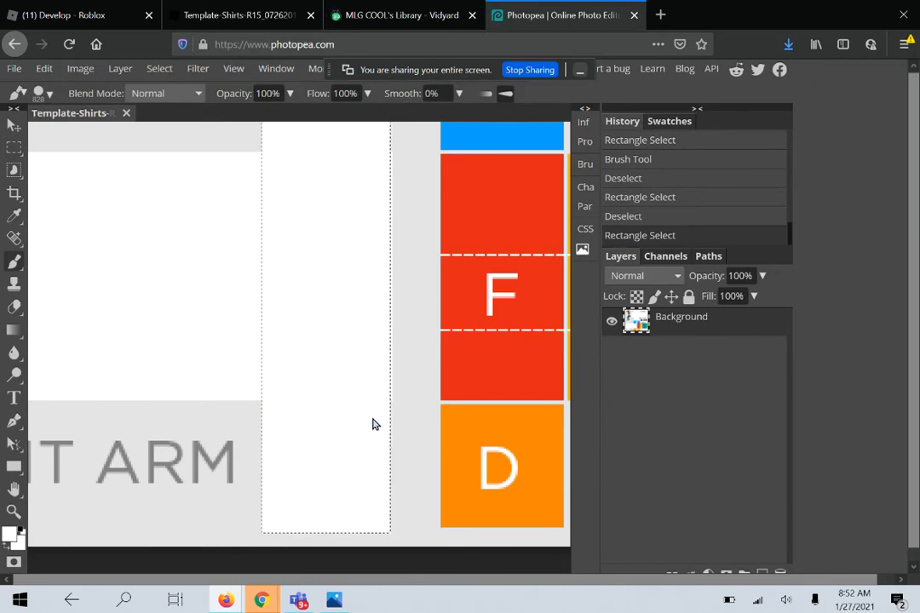
scroll(354, 456, "up", 2)
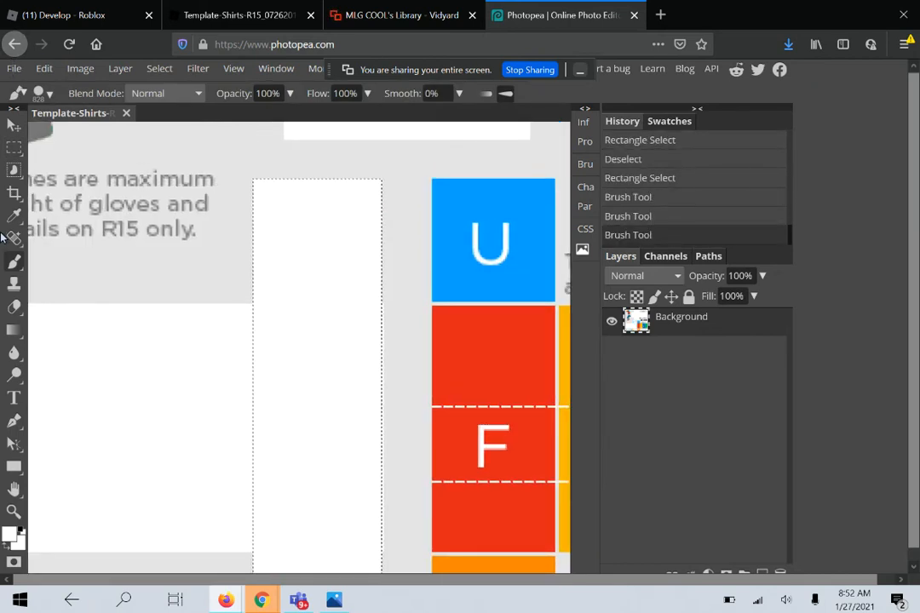
left_click(14, 148)
left_click(281, 364)
Select the left arm's L, B and R panels with a rectangular selection, paint them white with the brush, and deselect them.
scroll(281, 364, "right", 3)
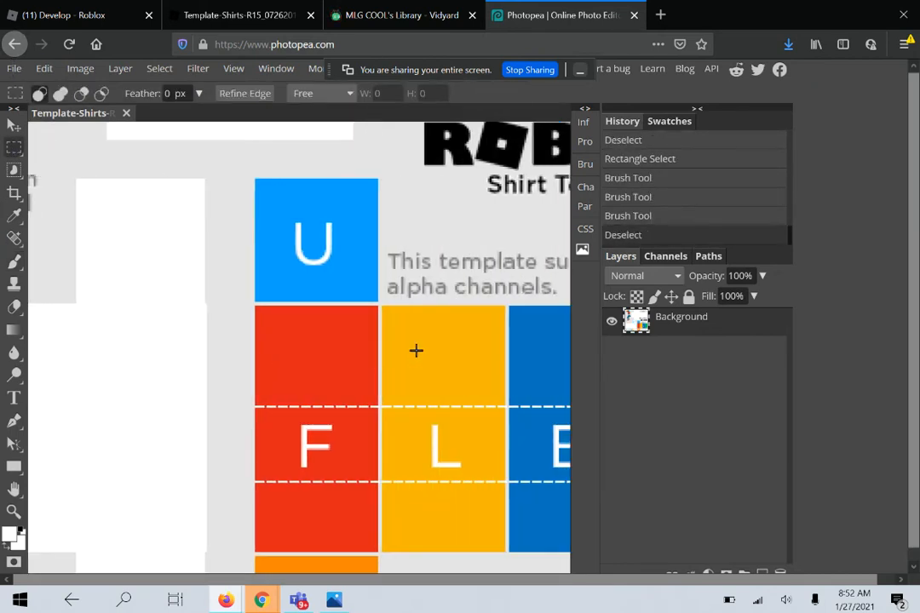
left_click_drag(382, 305, 532, 511)
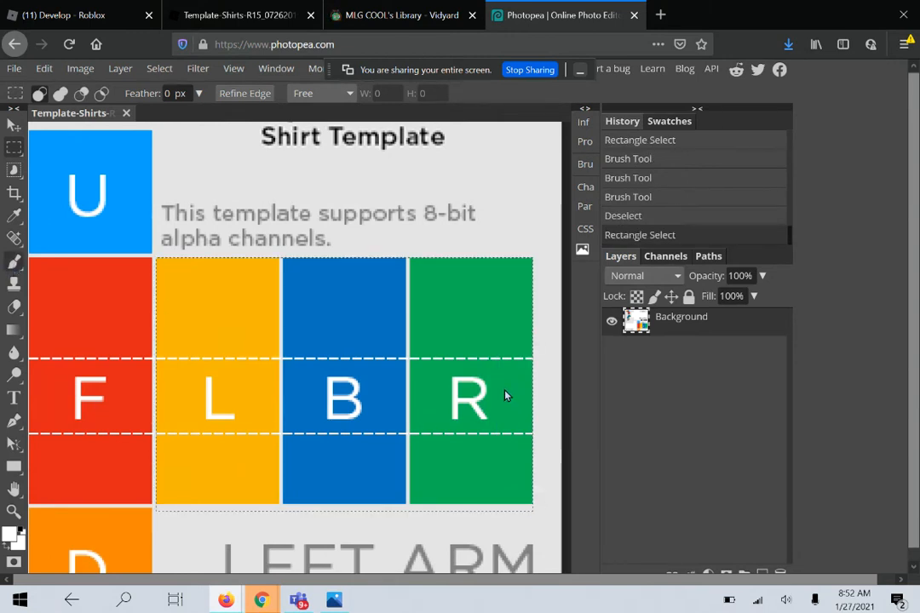
key("b")
left_click(307, 437)
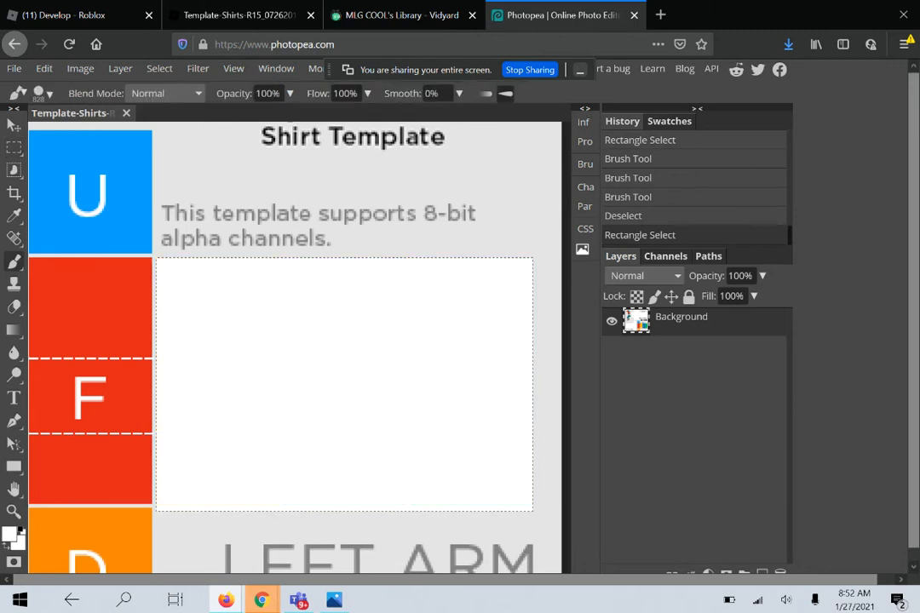
left_click(16, 150)
left_click(209, 312)
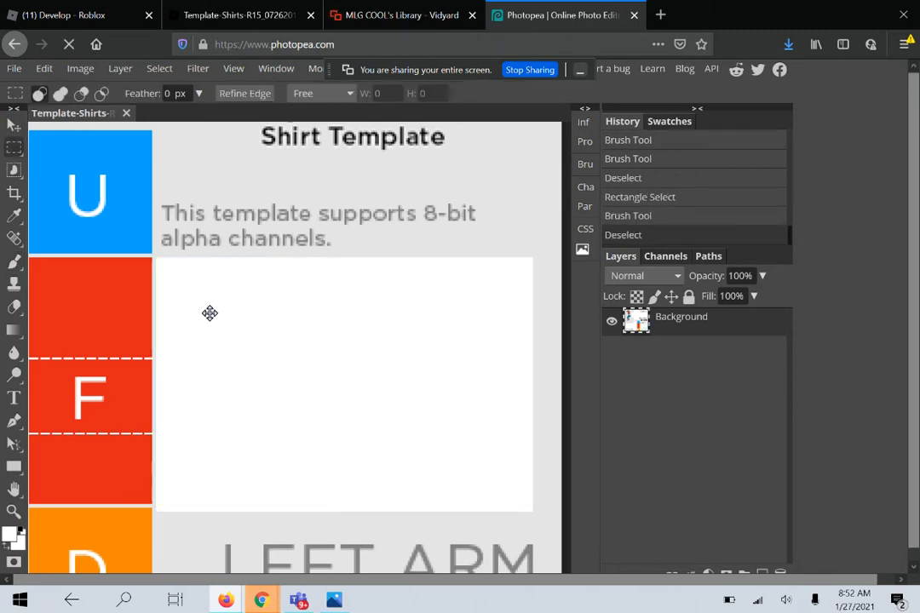
scroll(209, 312, "left", 3)
scroll(295, 266, "up", 2)
left_click_drag(291, 264, 415, 539)
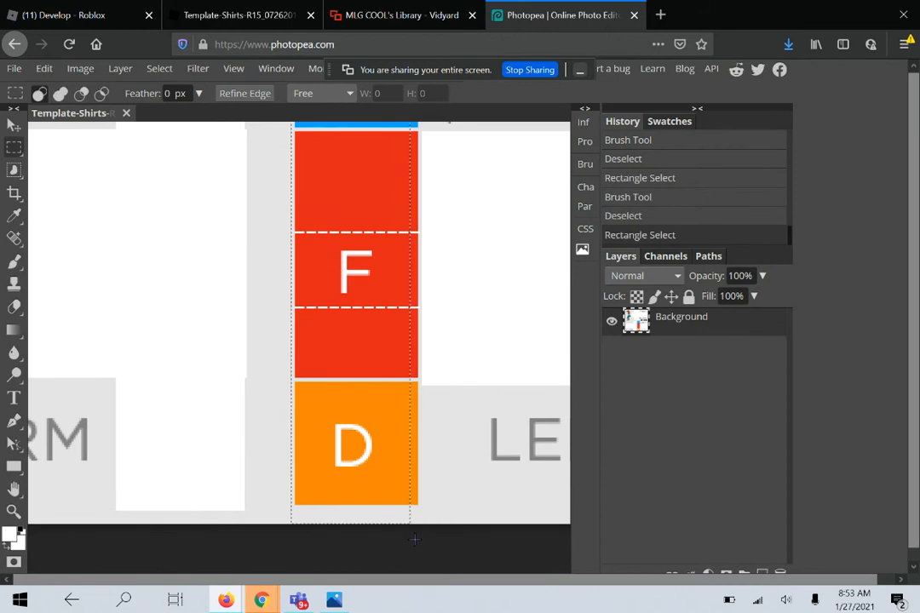
left_click(444, 491)
scroll(382, 312, "up", 3)
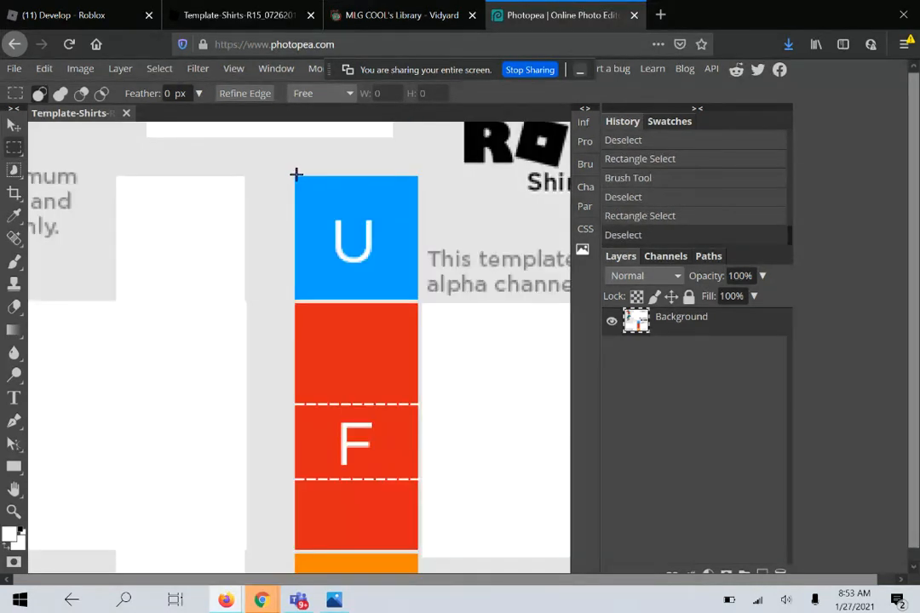
left_click_drag(296, 173, 396, 572)
left_click(189, 416)
Choose the Type tool and set the foreground color to red (ff0000).
scroll(333, 190, "left", 1)
scroll(226, 260, "up", 4)
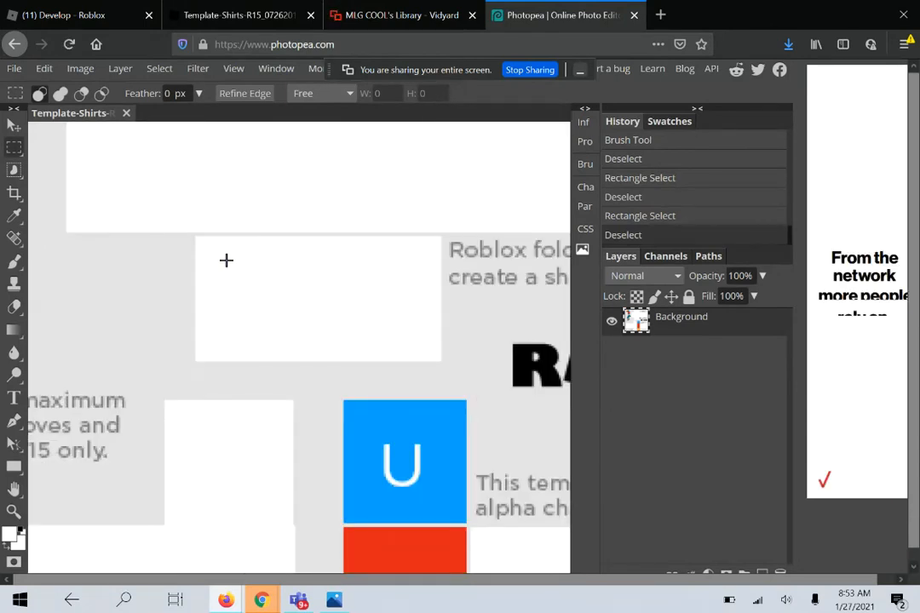
key("t")
scroll(222, 318, "up", 5)
scroll(270, 169, "right", 1)
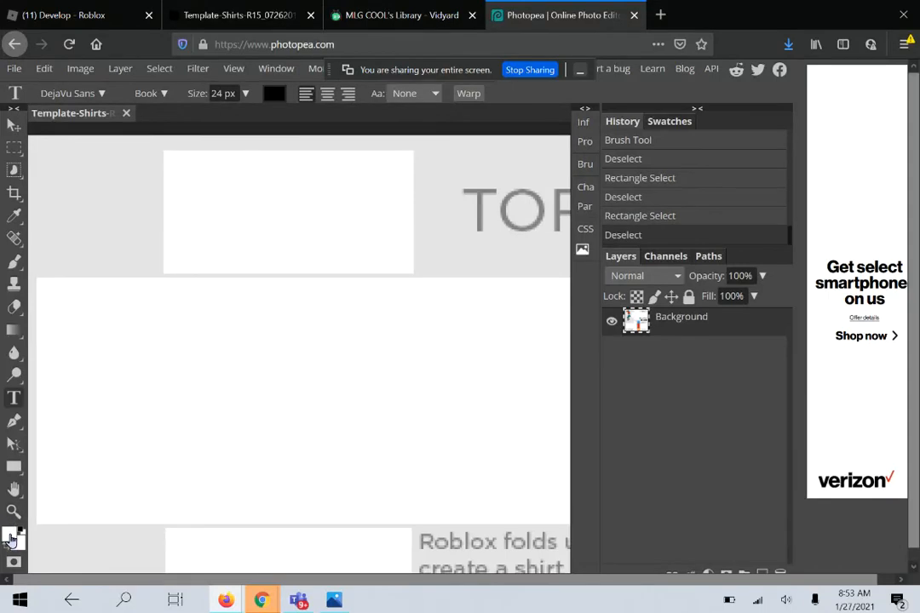
left_click(11, 537)
left_click(326, 353)
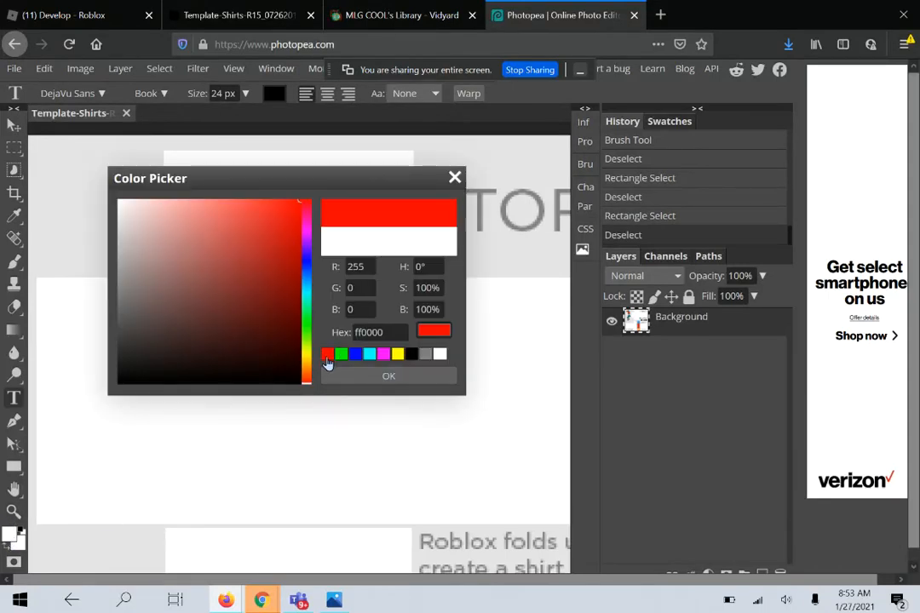
left_click(339, 379)
Try to add text on the white torso row with the Type tool at 24 px.
left_click(191, 370)
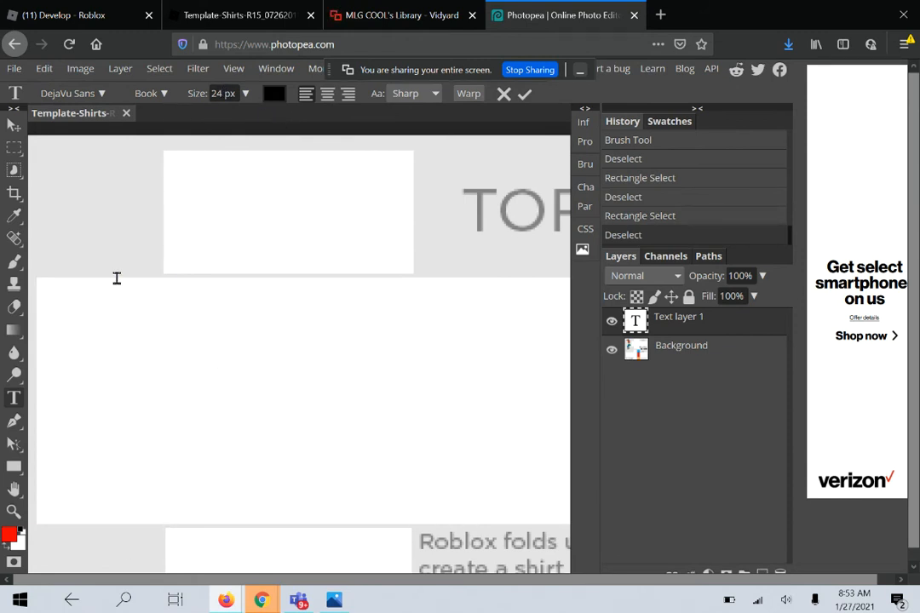
key("BackSpace")
type("199")
left_click(263, 366)
scroll(236, 365, "down", 2)
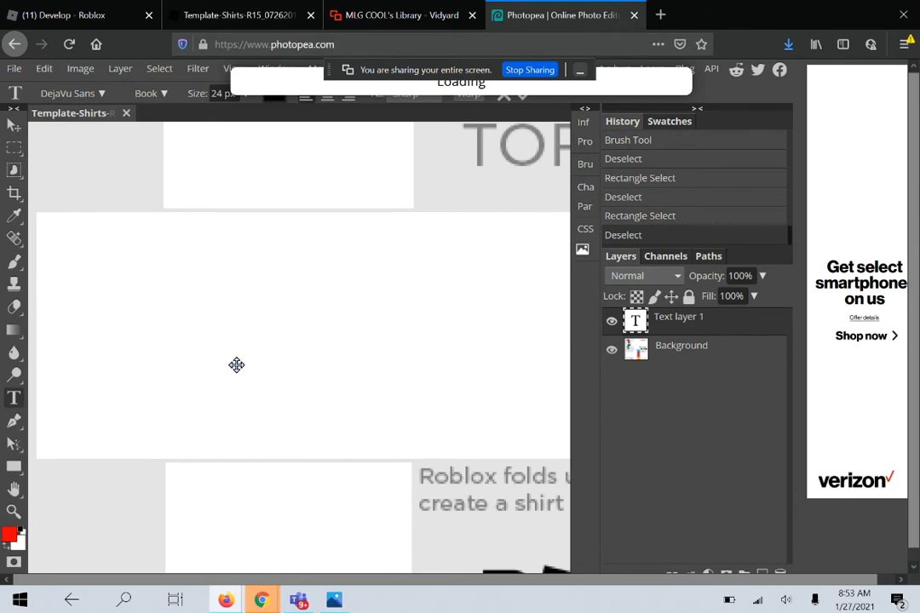
scroll(301, 470, "down", 3)
scroll(264, 468, "up", 1)
scroll(263, 469, "up", 2)
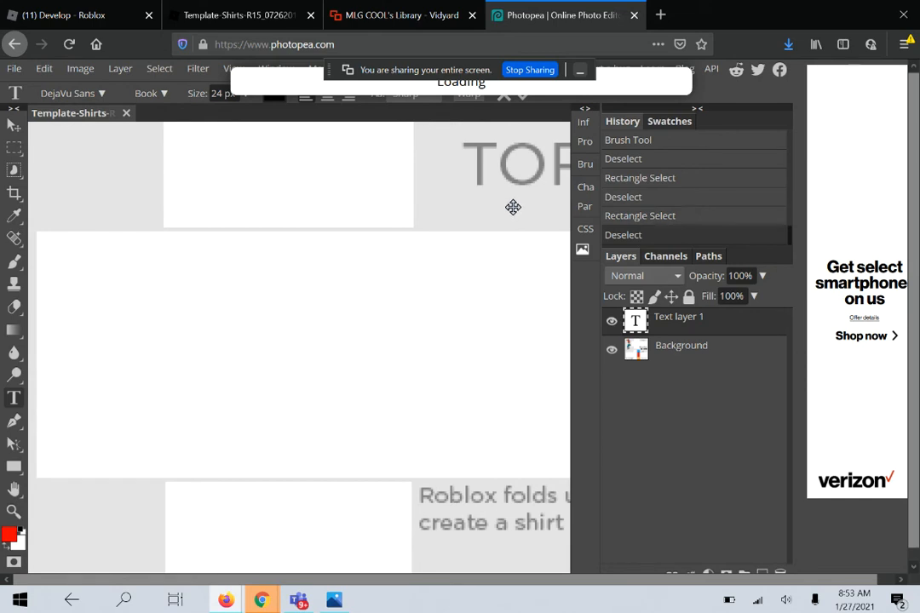
left_click(12, 399)
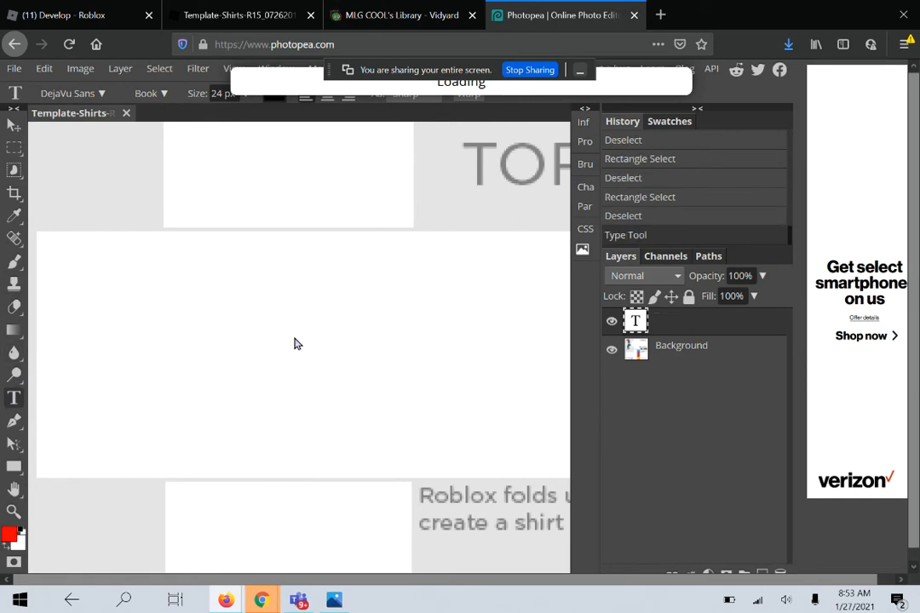
left_click(201, 283)
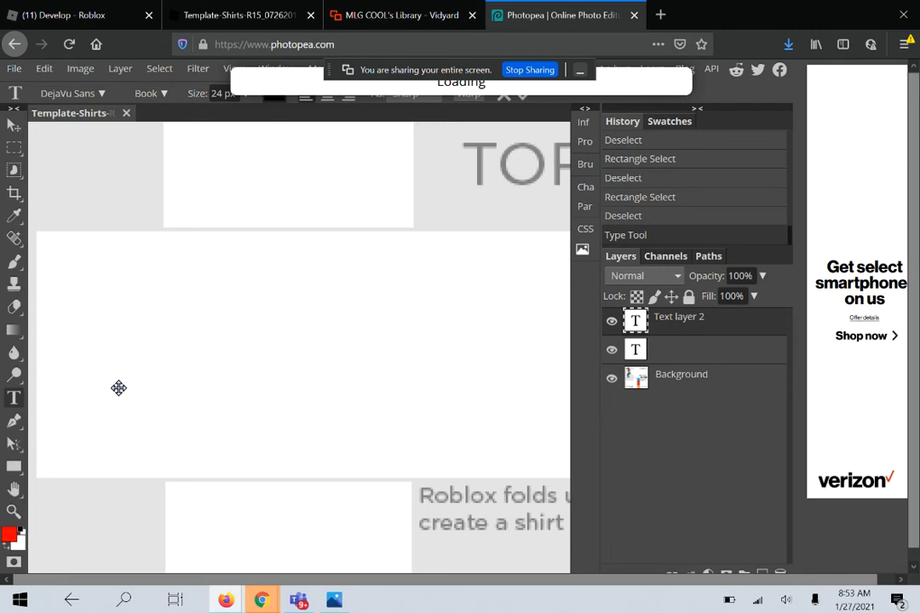
Delete both text layers so only the Background layer remains, and return to the Rectangle Select tool.
left_click(15, 152)
key("Delete")
key("Delete")
key("Delete")
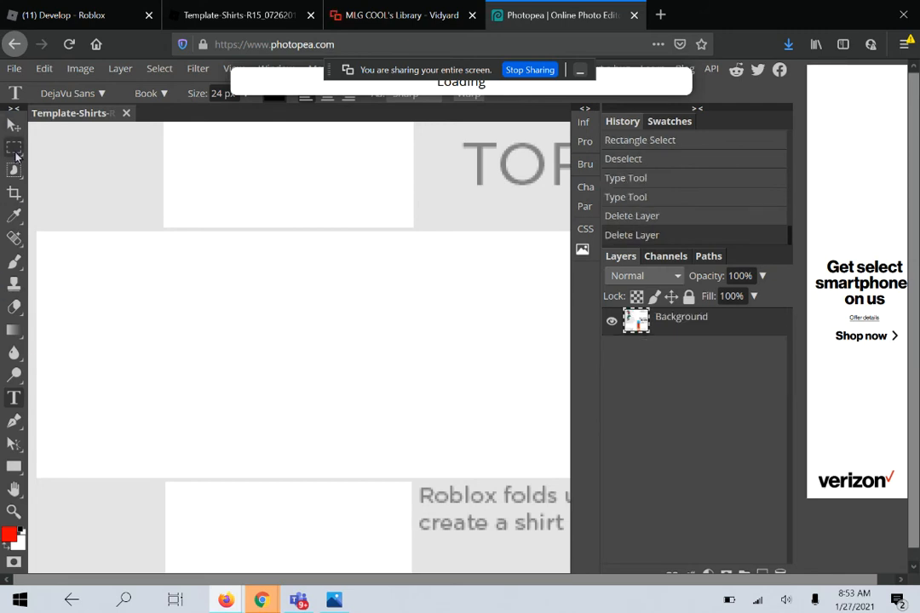
left_click(243, 271)
Select the left arm's column from the U panel through F to D with a rectangular selection.
scroll(244, 271, "down", 2)
scroll(244, 271, "down", 4)
scroll(244, 271, "up", 1)
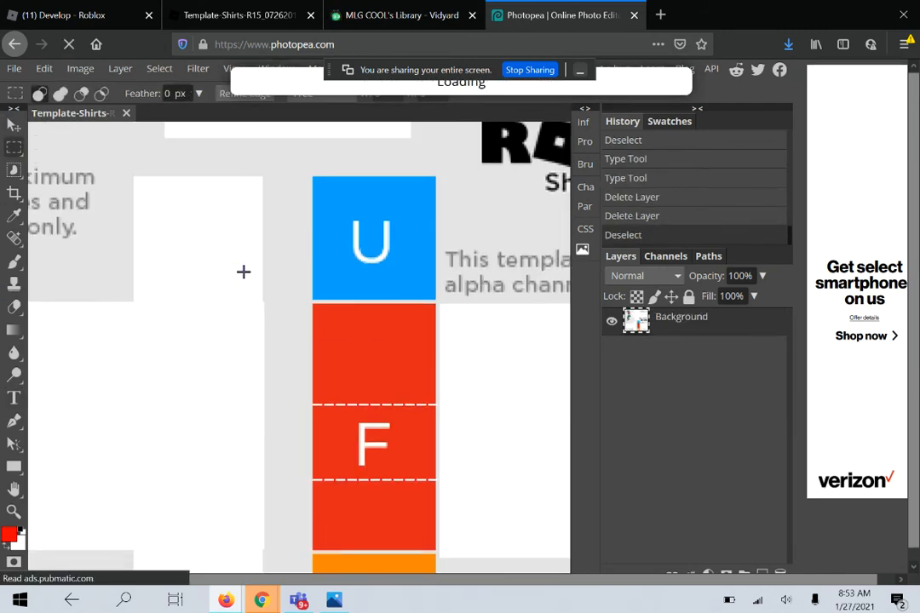
left_click_drag(314, 178, 415, 390)
left_click(421, 495)
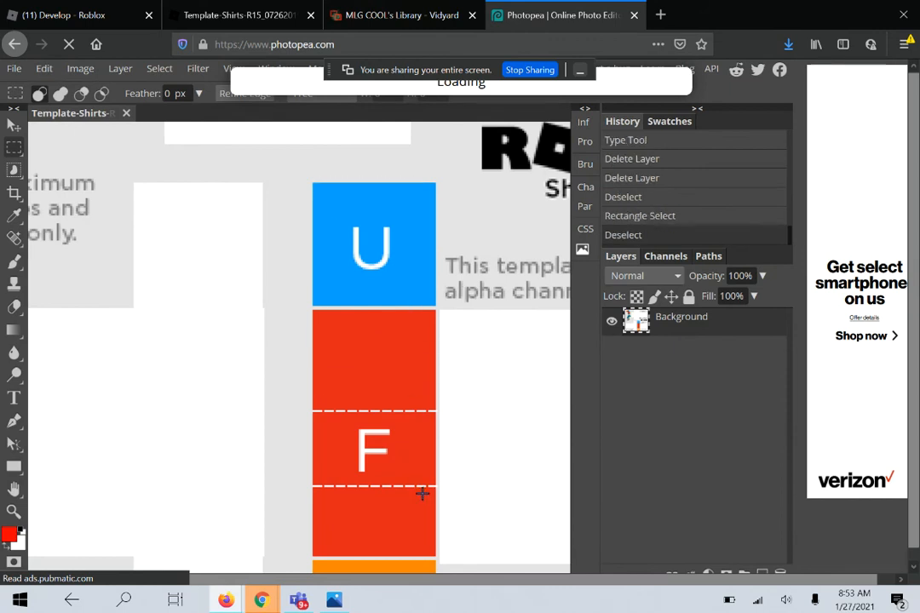
left_click_drag(312, 182, 432, 546)
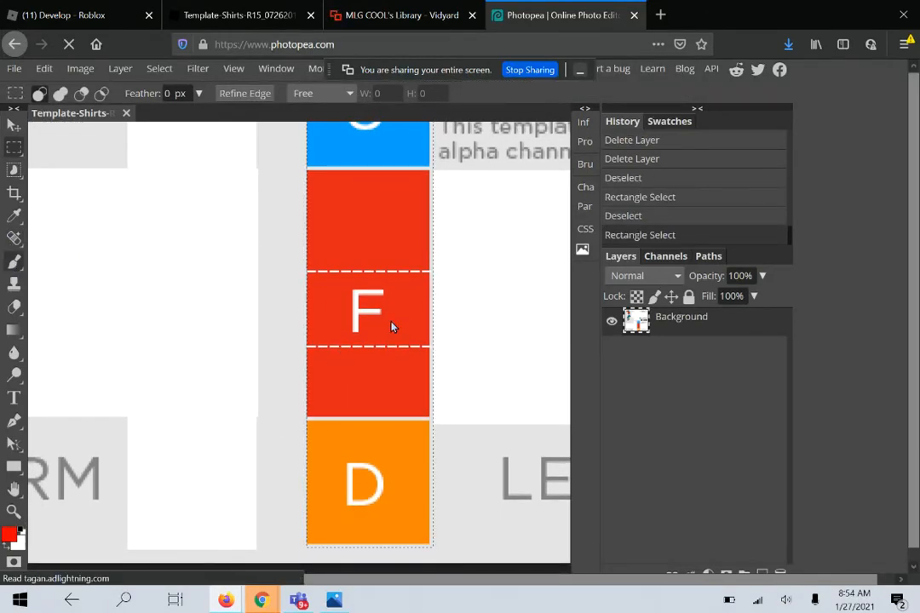
Set the foreground color to white, paint the selected left-arm column white with the brush, and deselect it.
key("b")
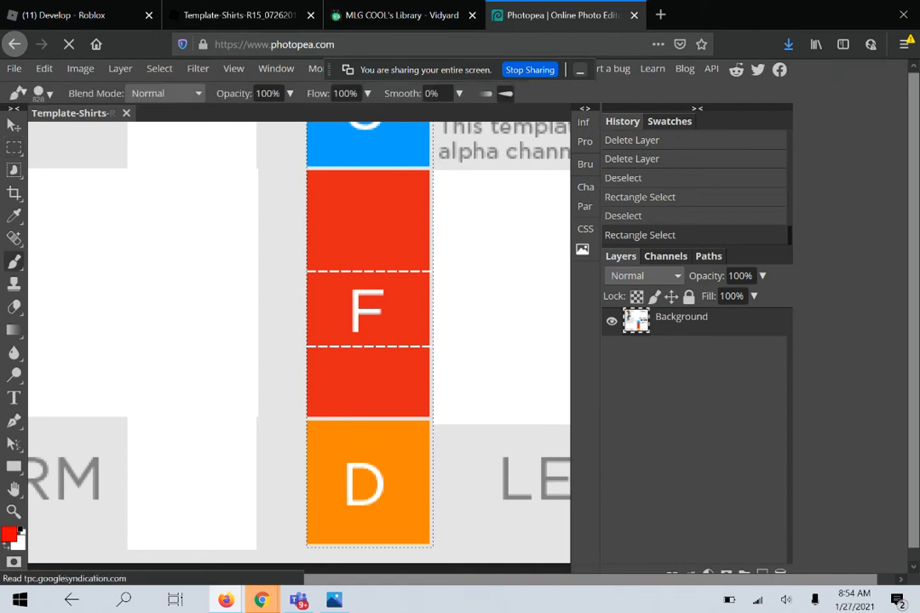
left_click(368, 334)
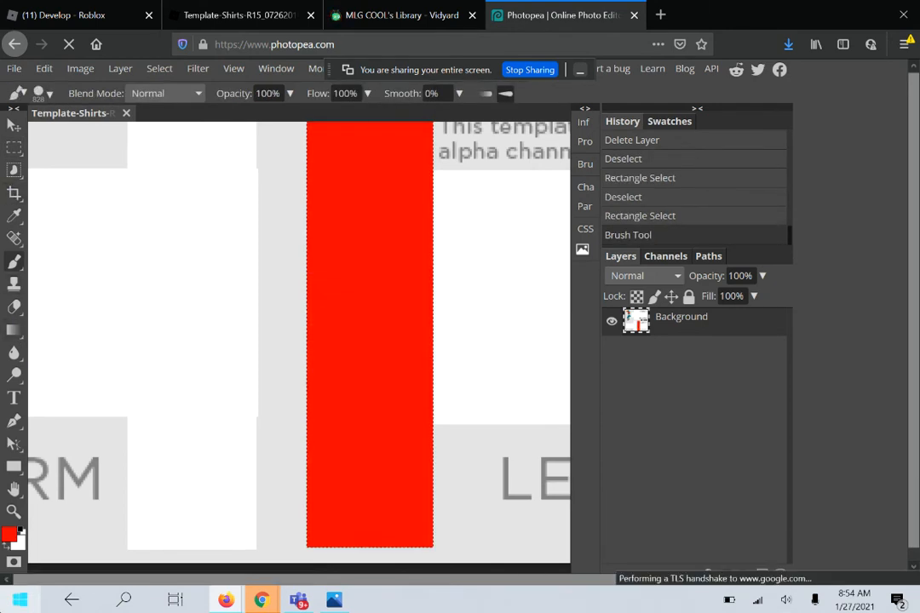
left_click(10, 532)
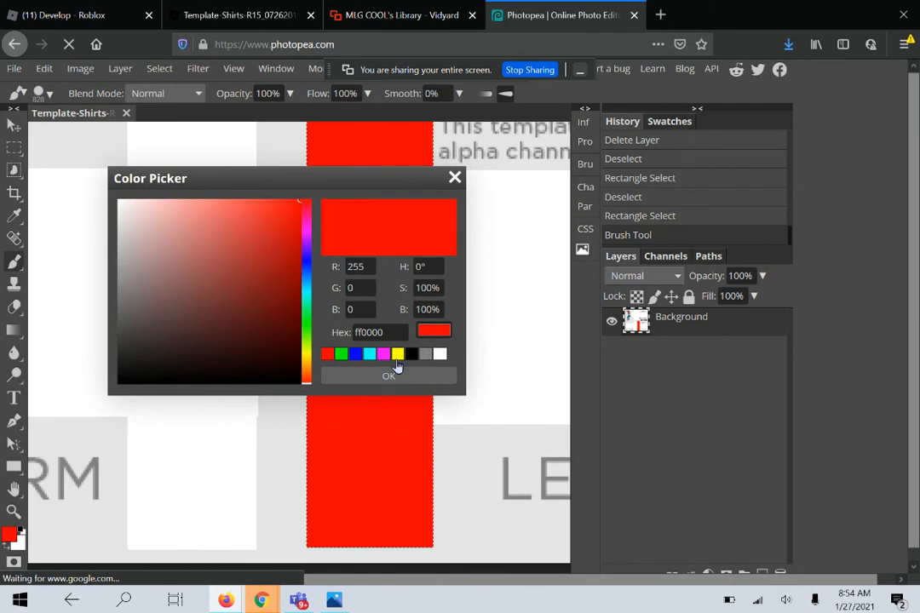
left_click(439, 355)
left_click(423, 381)
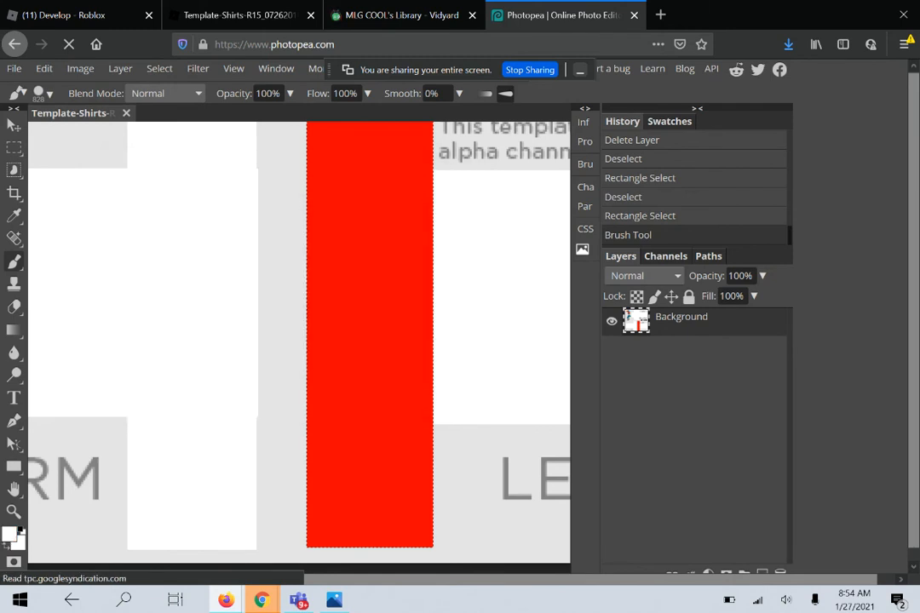
left_click(368, 334)
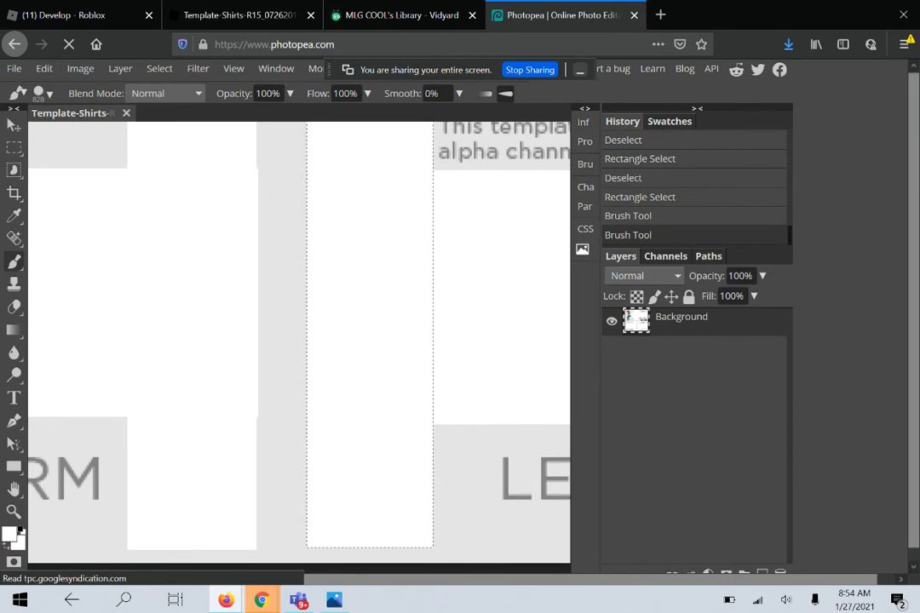
left_click(10, 151)
left_click(172, 309)
scroll(172, 310, "down", 5)
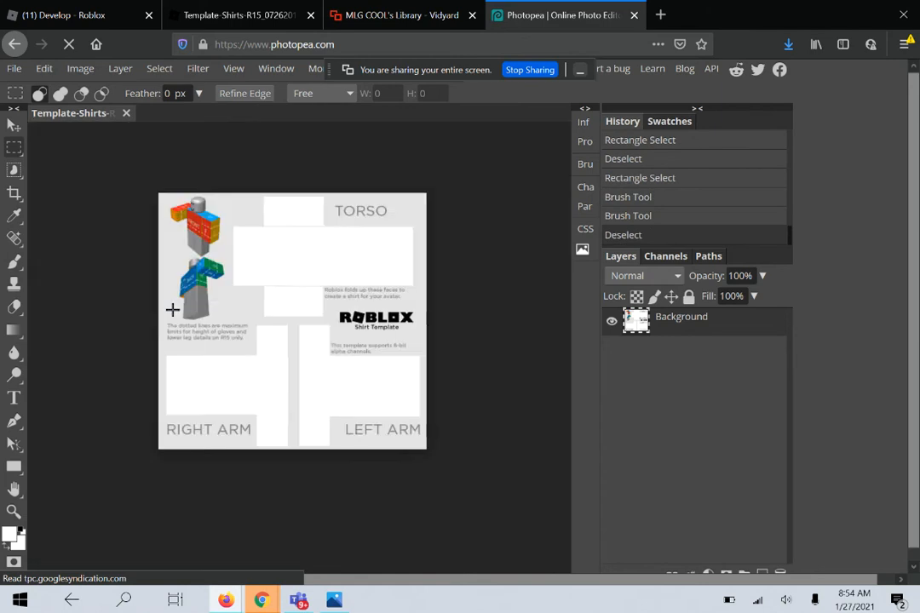
scroll(172, 310, "up", 5)
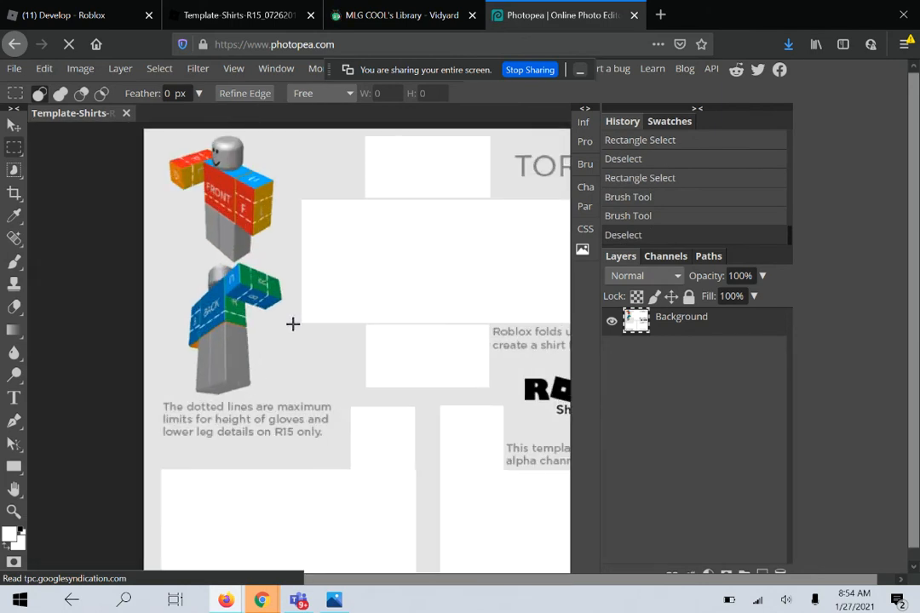
Export the white-painted shirt template as a PNG at 100% quality and save the file to the computer.
left_click(14, 69)
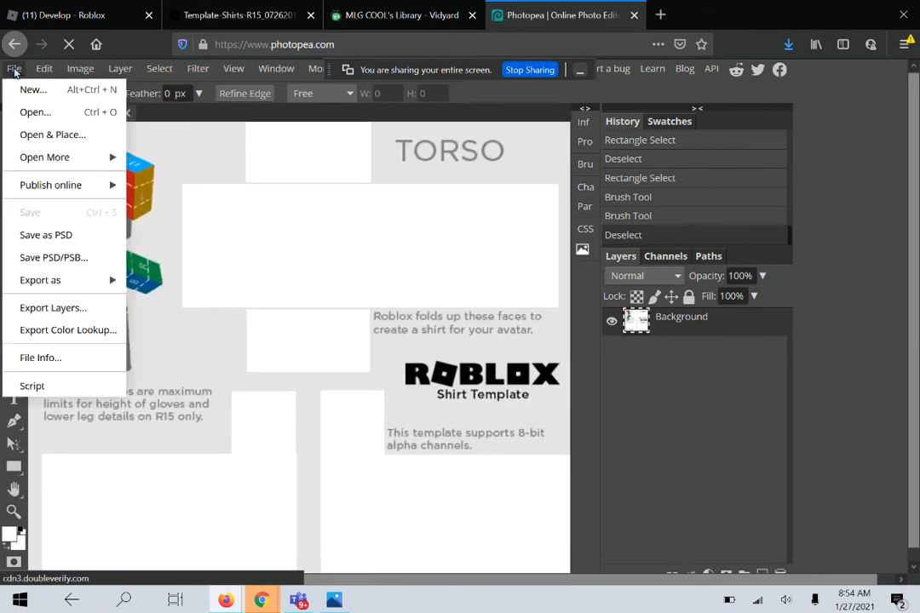
mouse_move(22, 281)
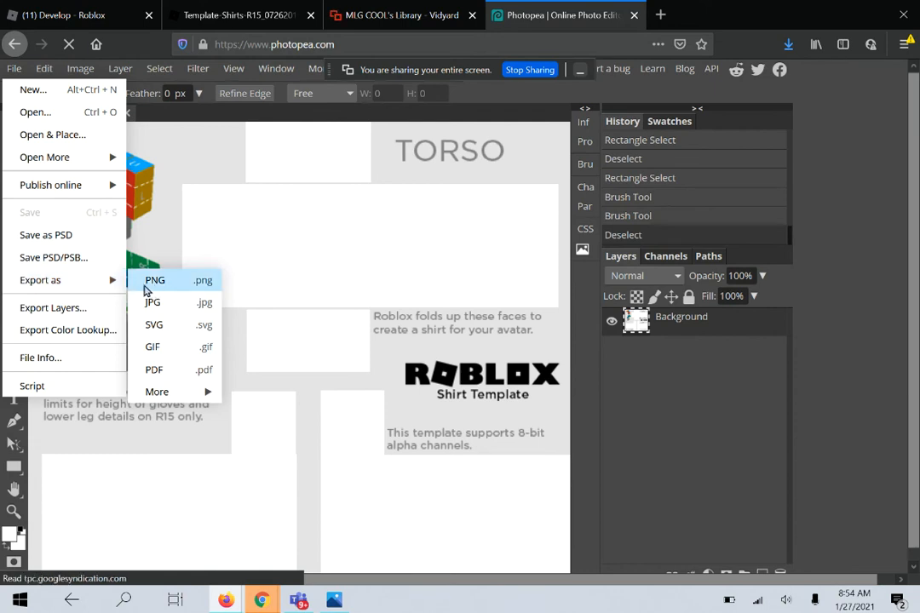
left_click(155, 282)
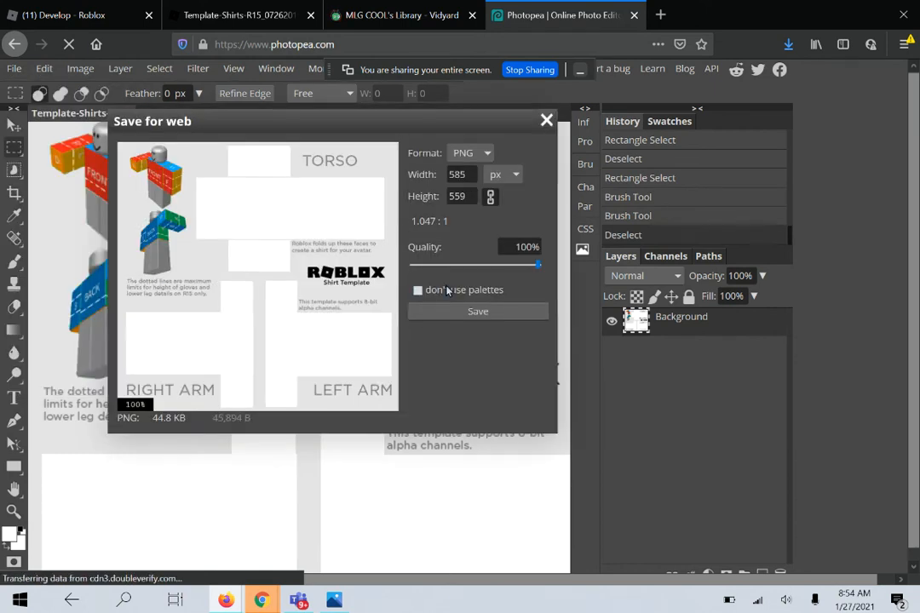
right_click(452, 314)
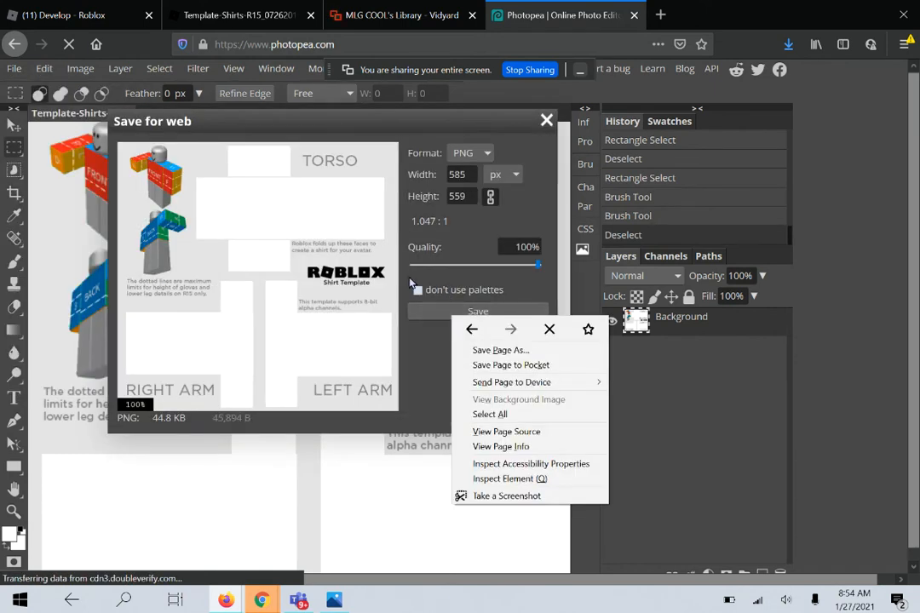
left_click(459, 309)
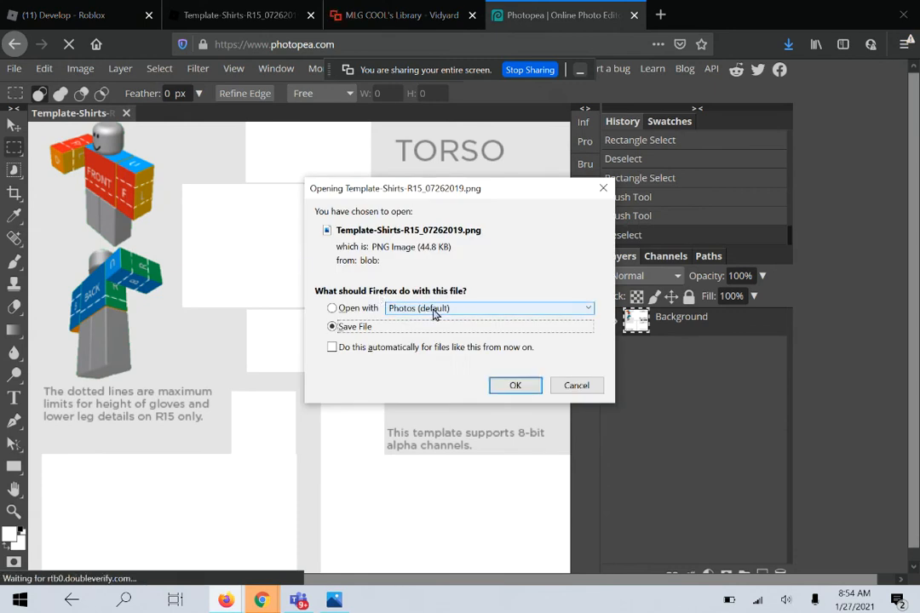
left_click(433, 309)
left_click(430, 334)
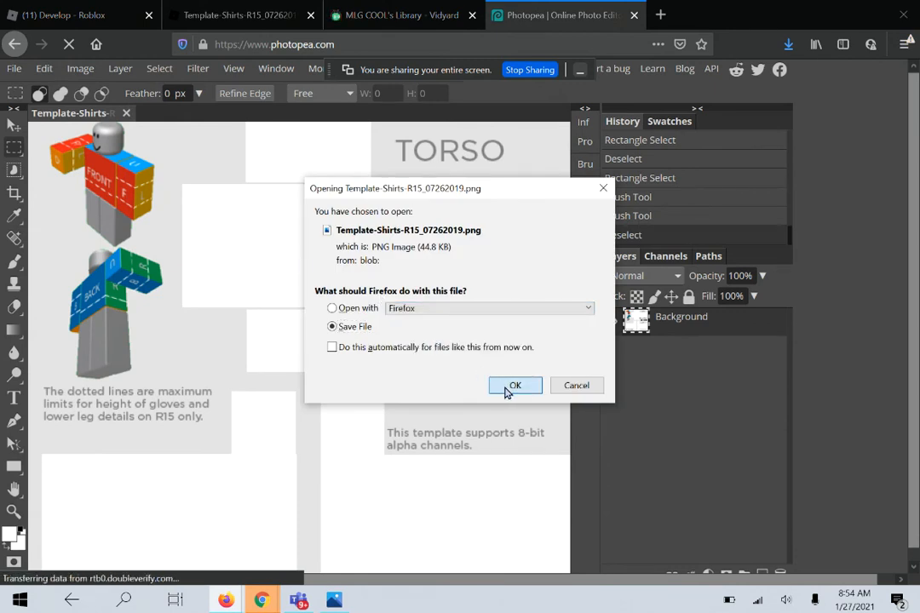
left_click(514, 385)
left_click(396, 15)
left_click(231, 10)
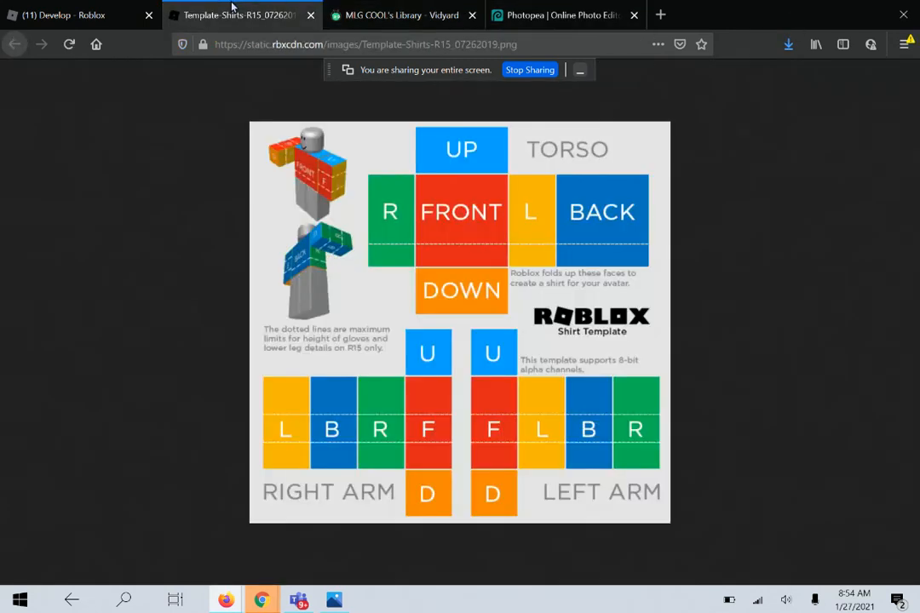
left_click(24, 9)
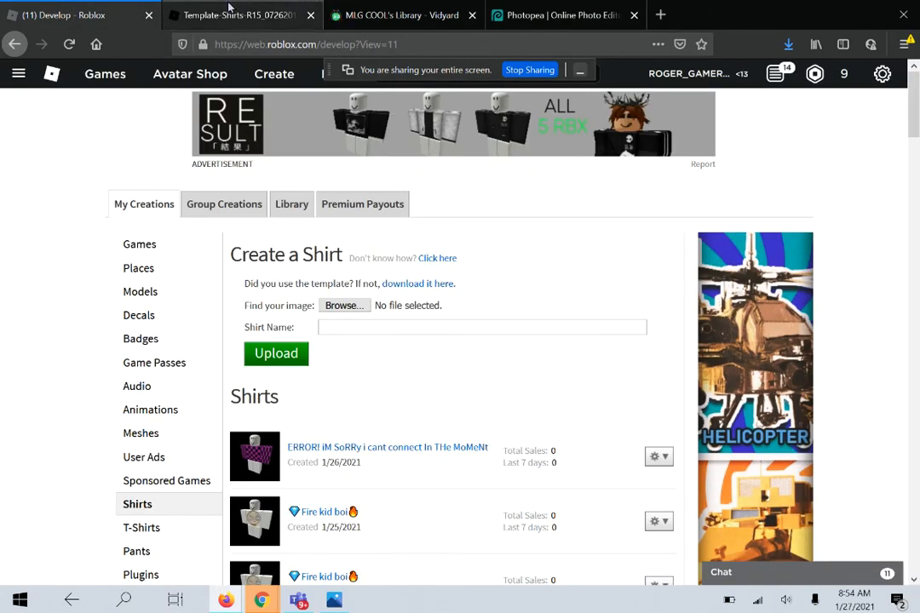
left_click(331, 306)
left_click(175, 153)
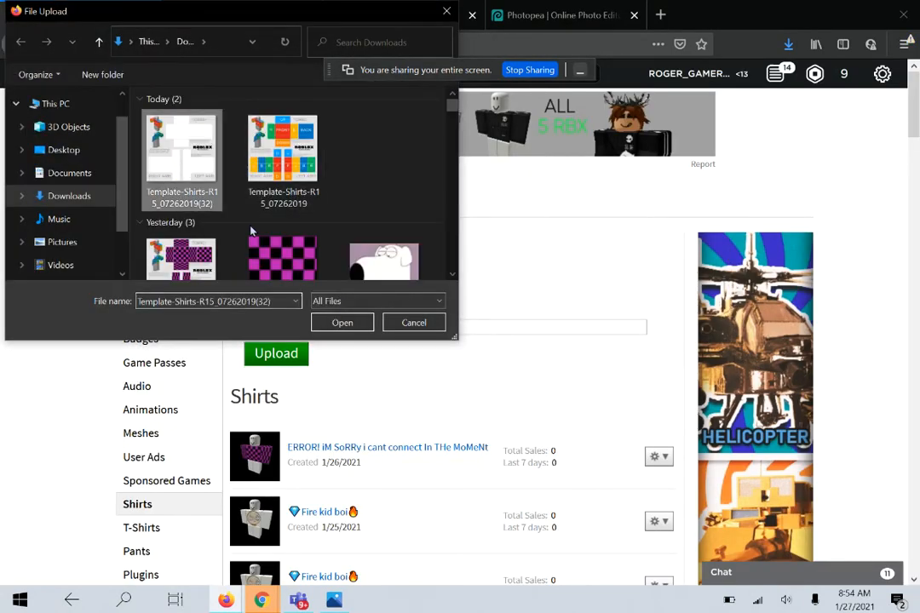
left_click(343, 323)
Name the shirt ALL WHITE and upload it.
key("BackSpace")
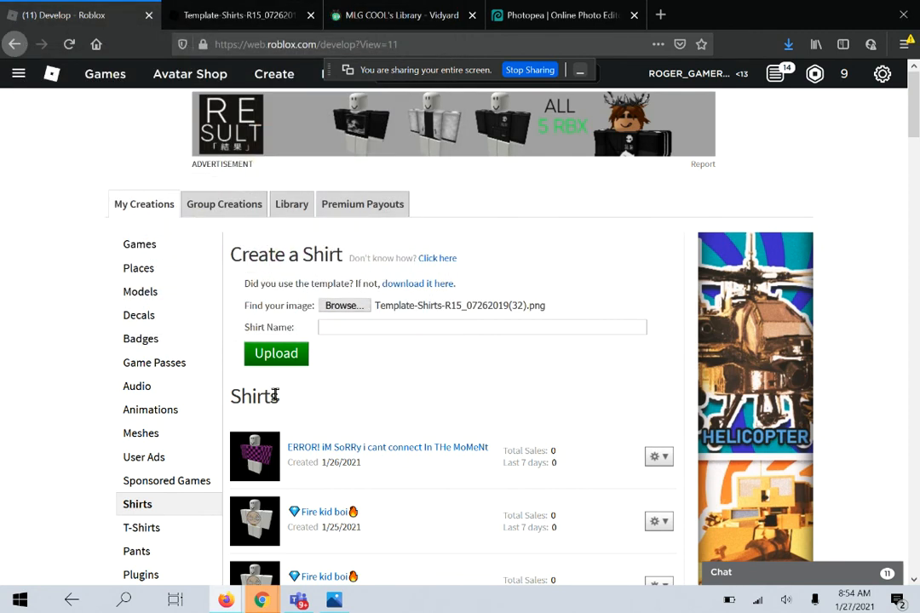
type("ALLL")
type(" W")
type("HITE")
left_click(269, 354)
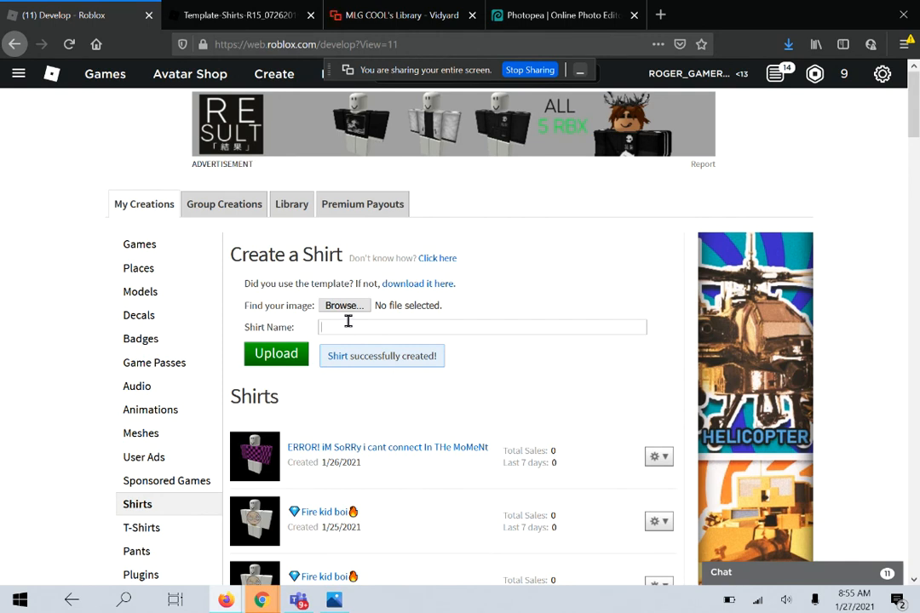
Enter text beginning with THA in the empty shirt name field.
type("HA")
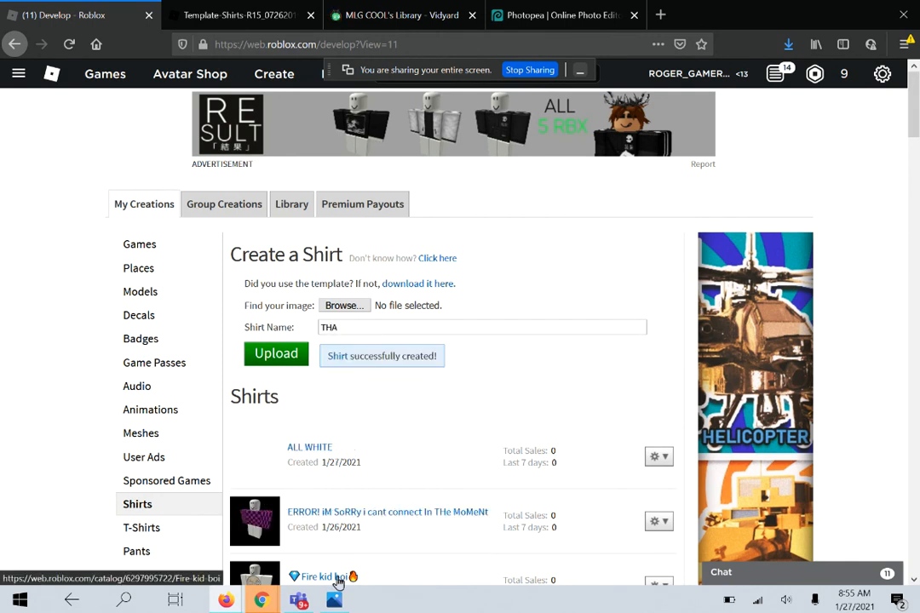